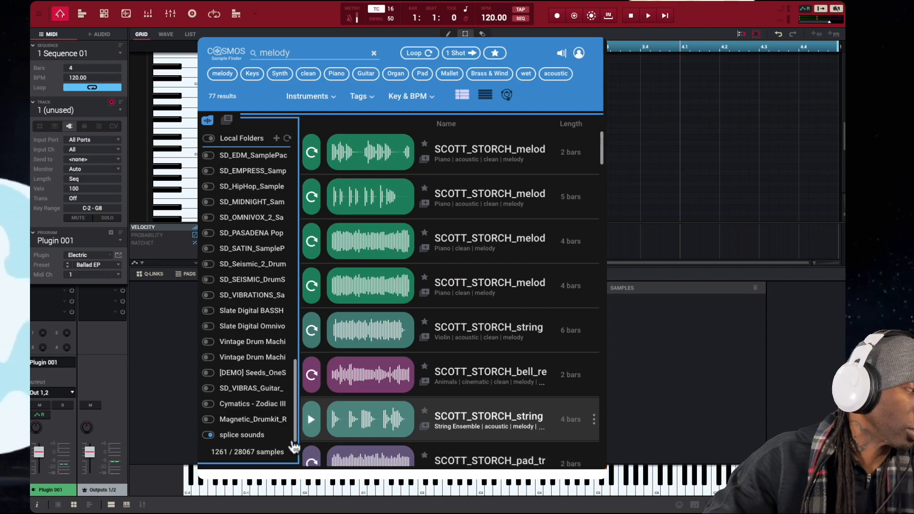
Audition the melody loops one after another in the Cosmos results from the splice sounds folder.
left_click(353, 162)
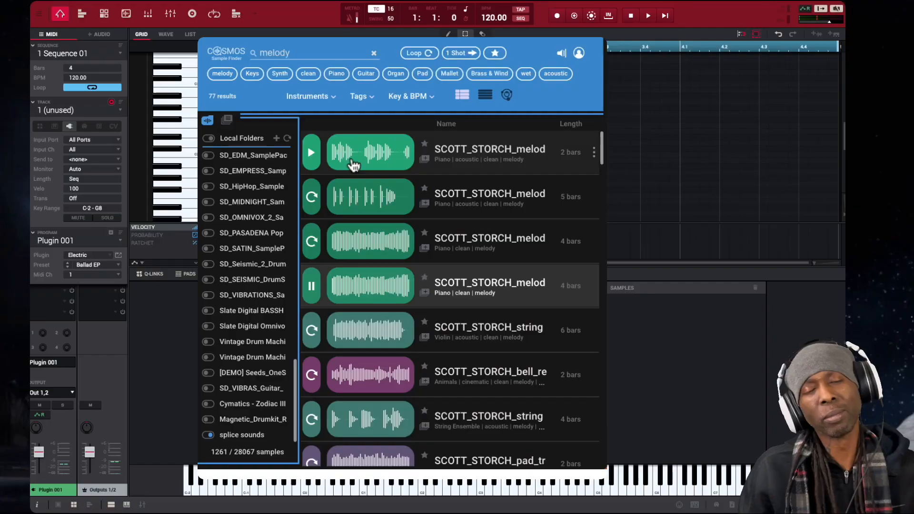
key("Down")
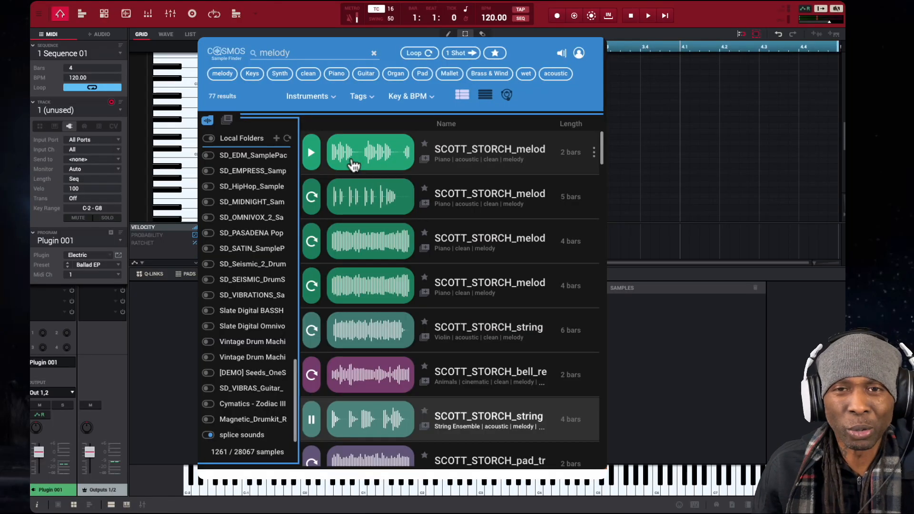
key("Down")
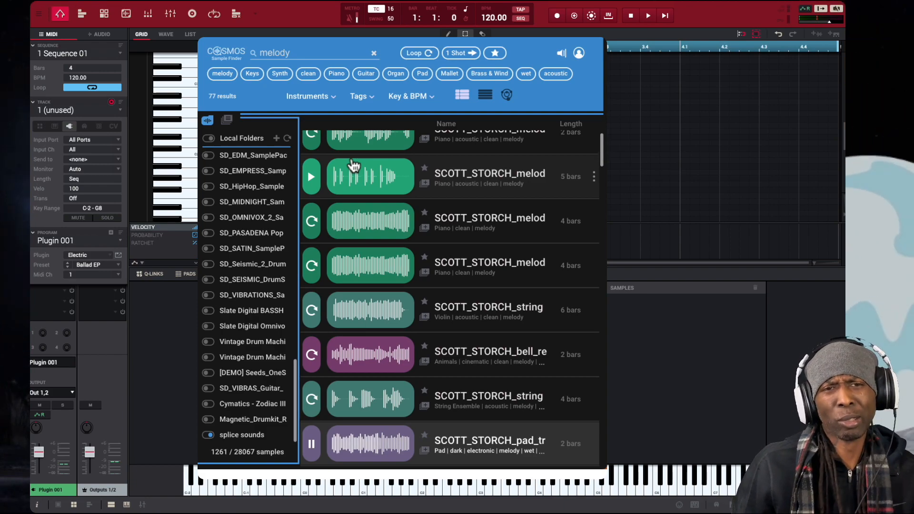
key("Down")
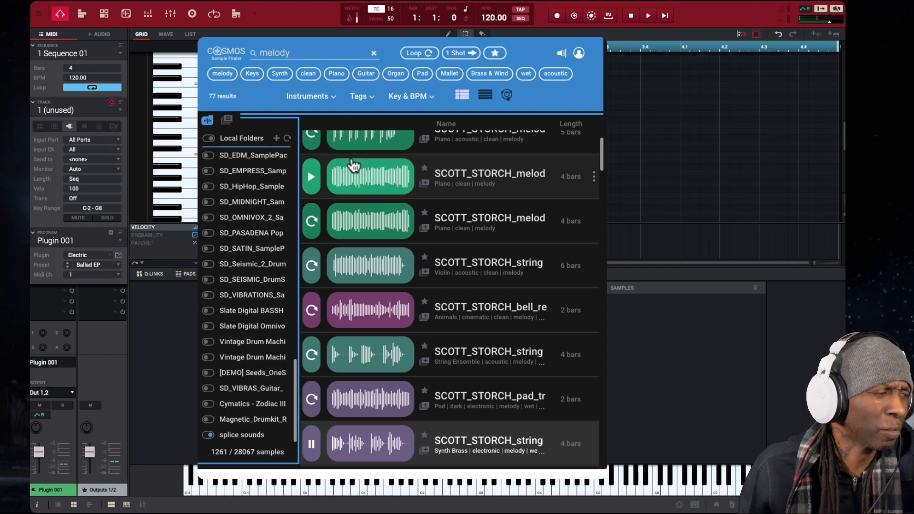
key("Down")
key("Down")
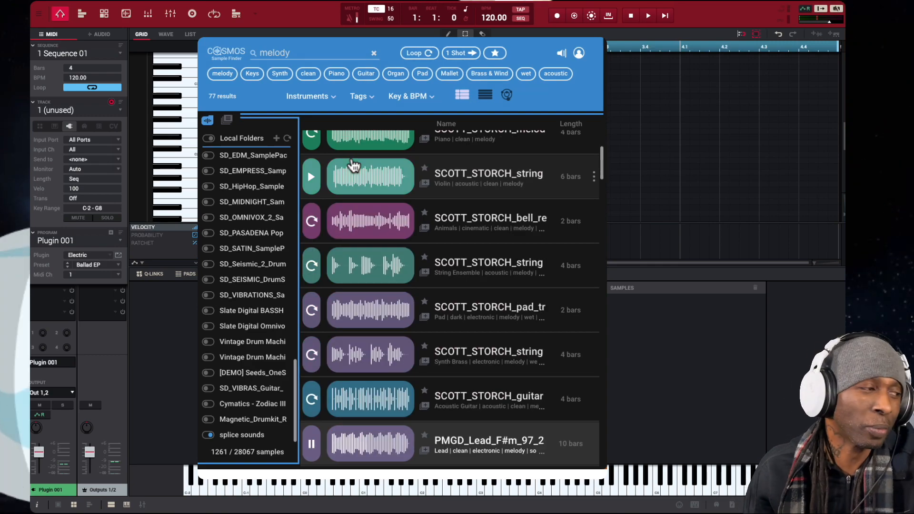
key("Down")
key("Down")
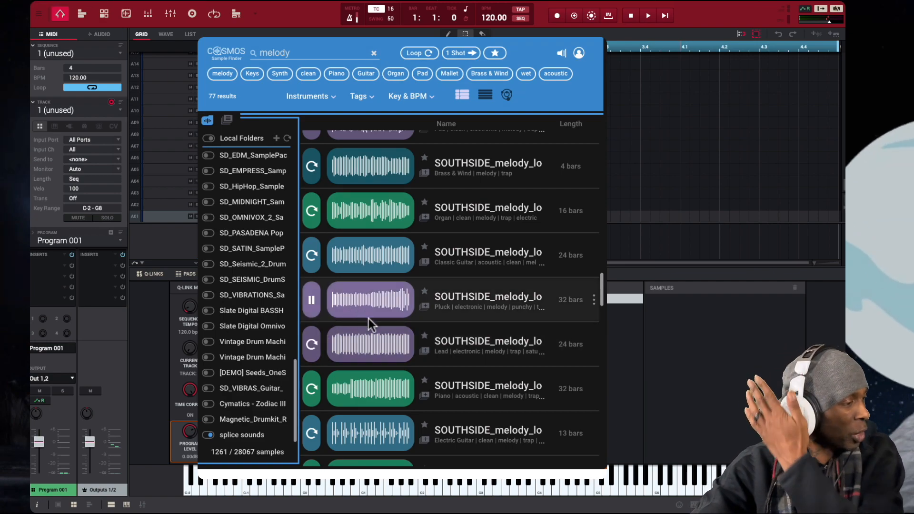
Load the 32-bar pluck loop SOUTHSIDE_melody_loop_sky_142_F#m into the project's sample pool.
double_click(450, 296)
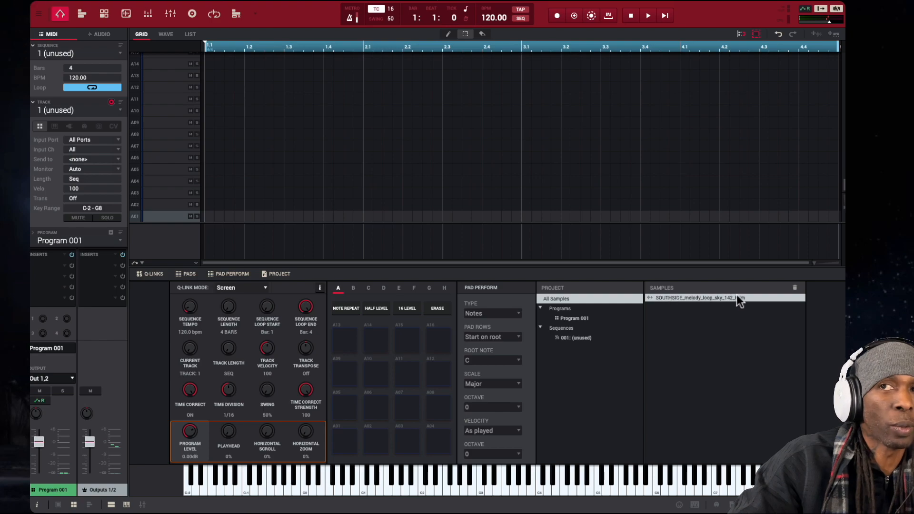
left_click(648, 300)
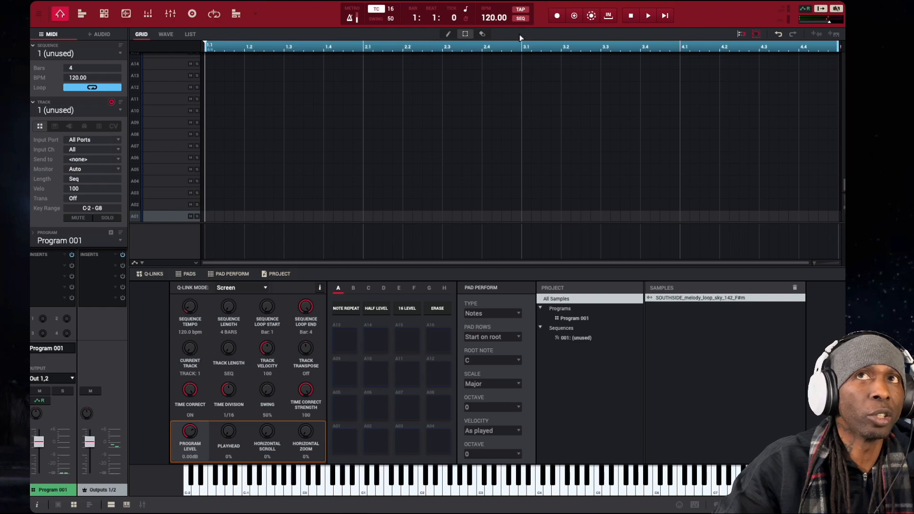
Set the sequence tempo to 142 BPM and open the SOUTHSIDE melody loop in the sample editor.
left_click(495, 19)
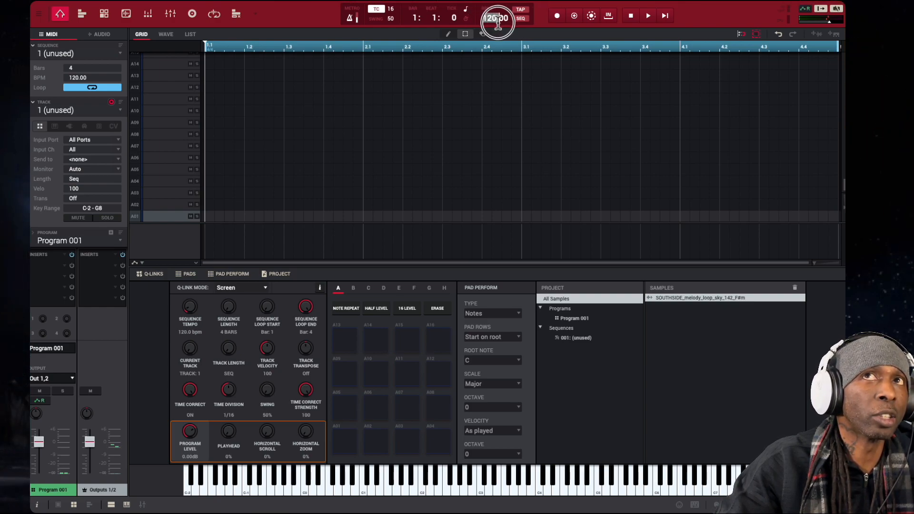
left_click_drag(498, 22, 495, 20)
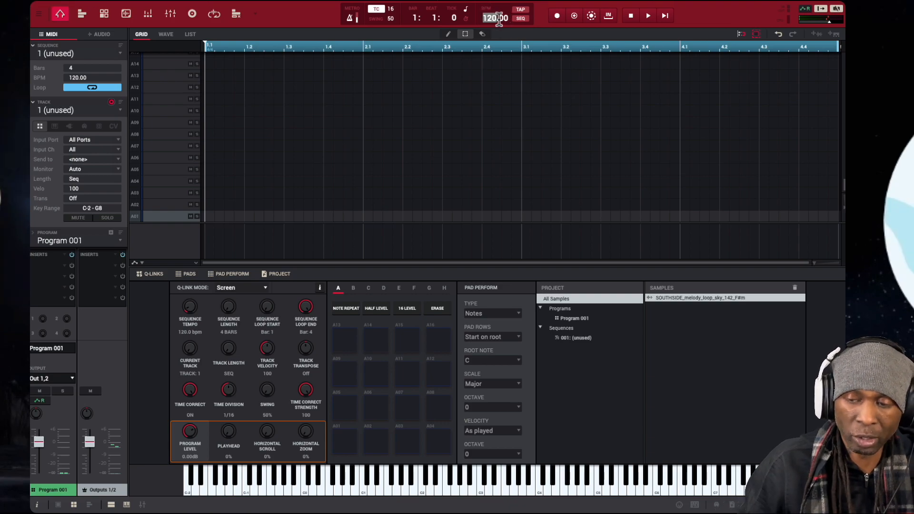
type("1")
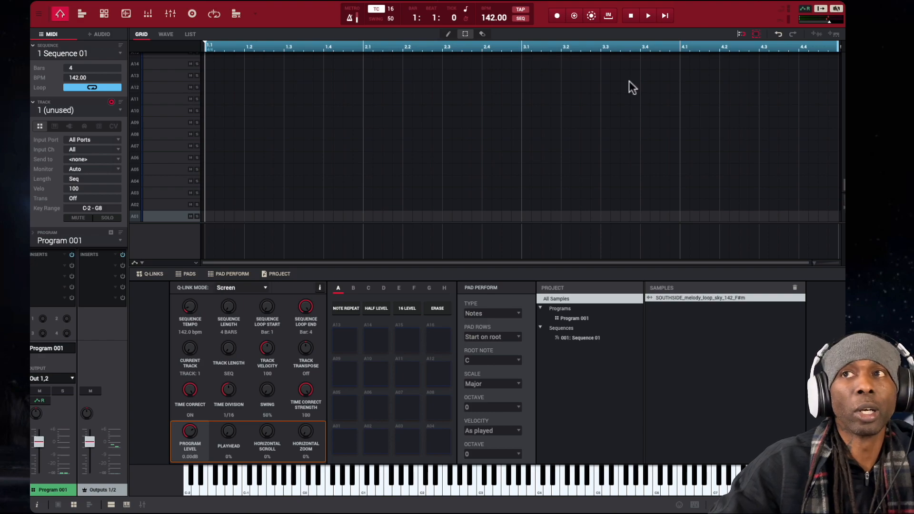
double_click(667, 297)
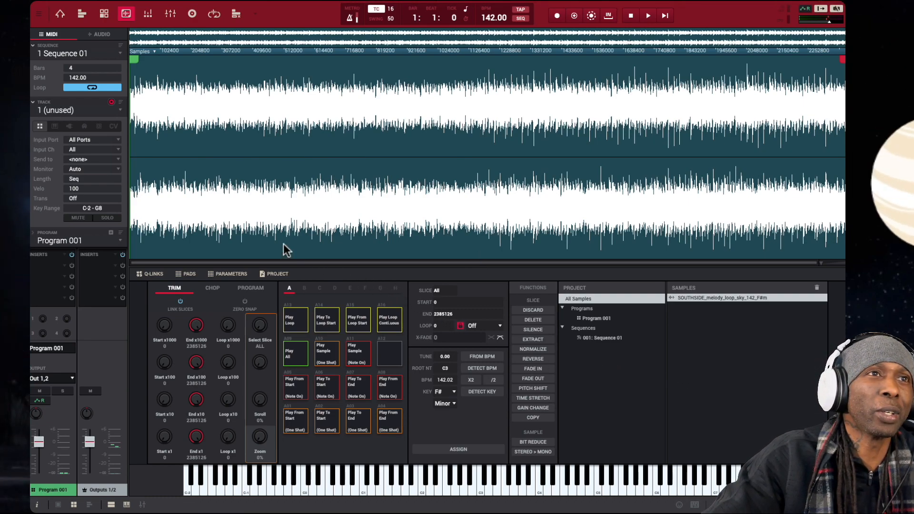
Switch the track to a plugin program and set the pads to root note F# with the Natural Minor scale.
left_click(69, 126)
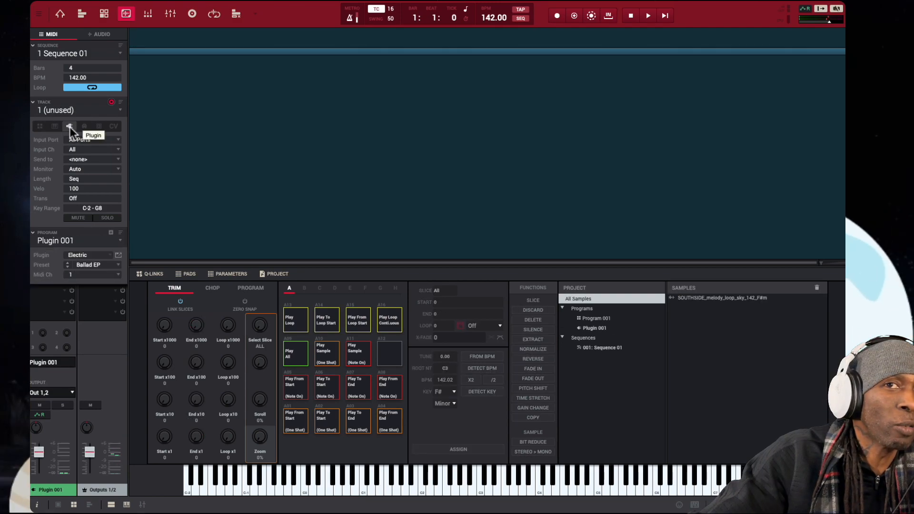
left_click(61, 15)
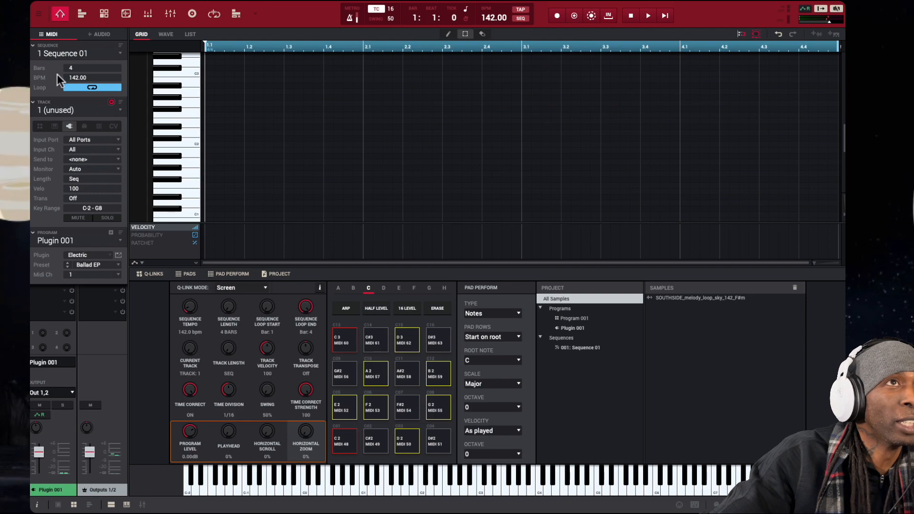
left_click(475, 360)
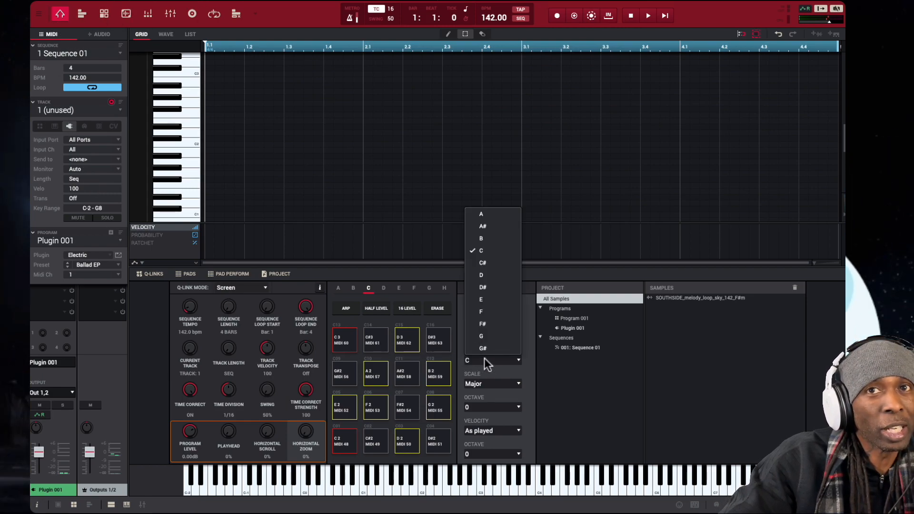
left_click(484, 311)
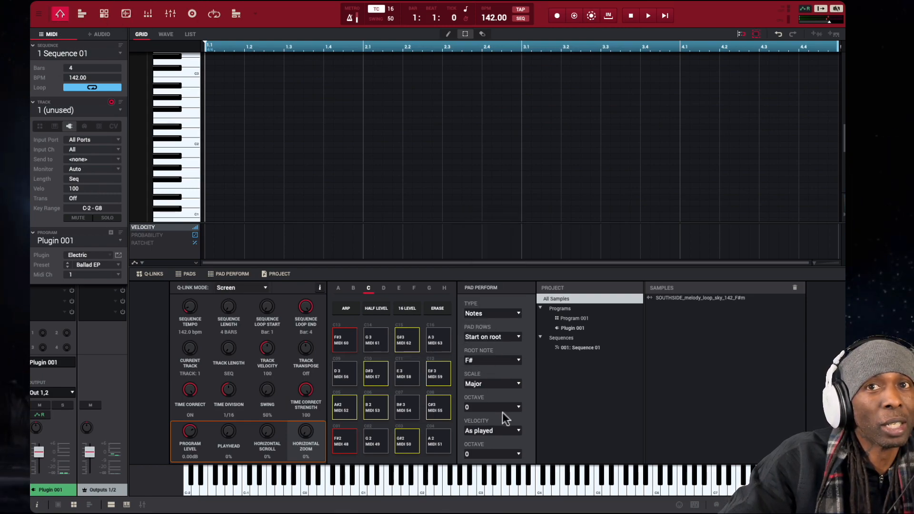
left_click(508, 384)
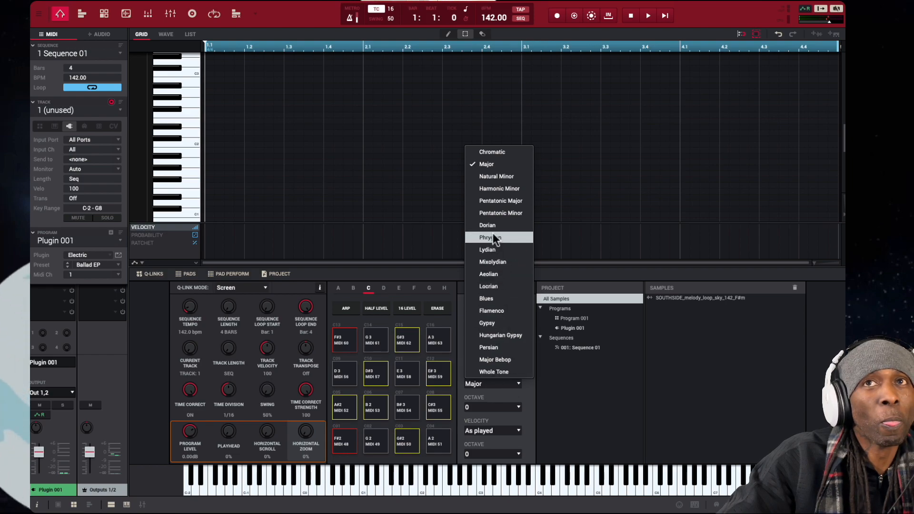
left_click(490, 179)
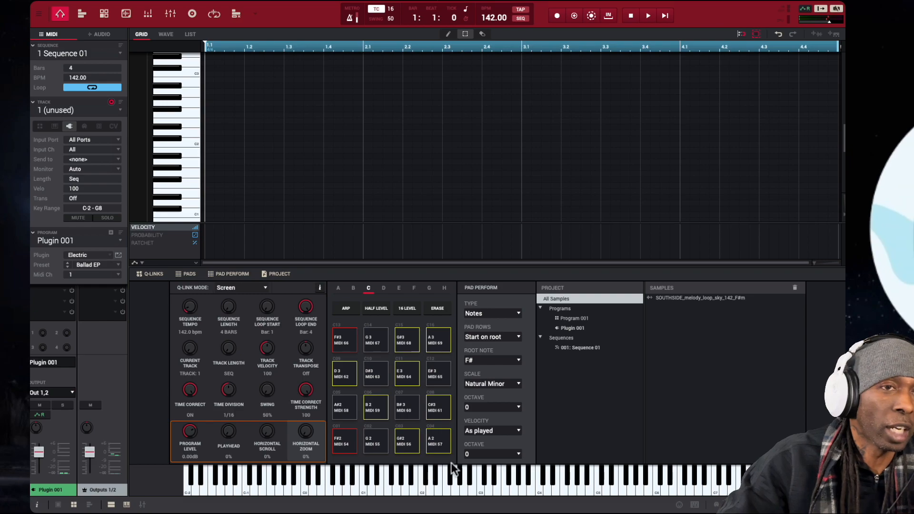
Return to the melody loop in the sample editor and try out its trim-mode playback pads.
left_click(125, 14)
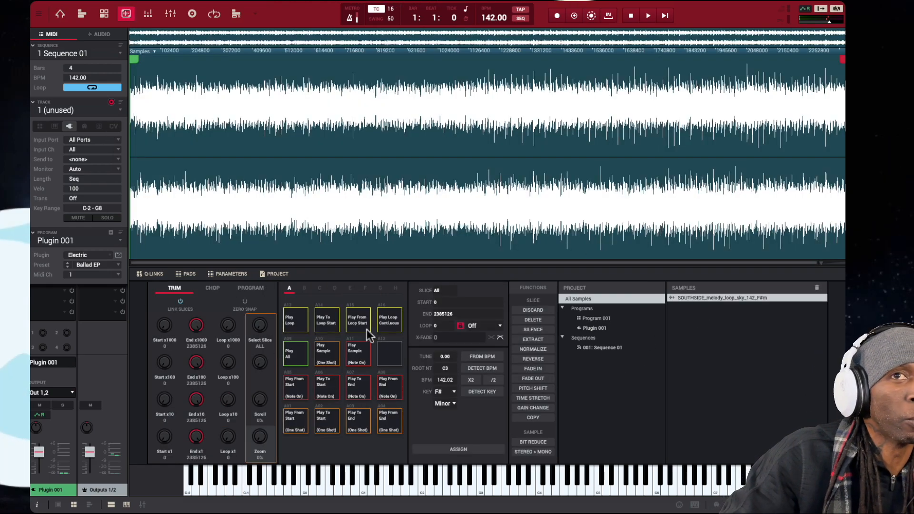
left_click(393, 326)
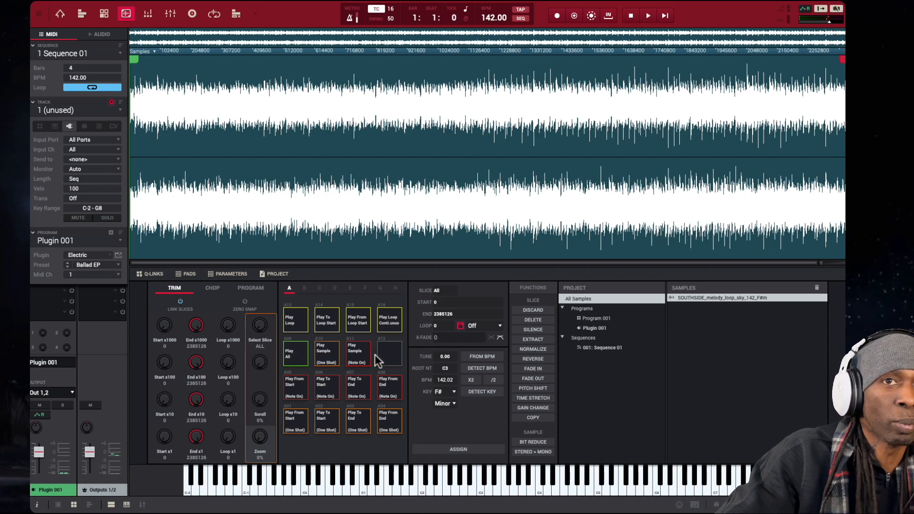
left_click(388, 425)
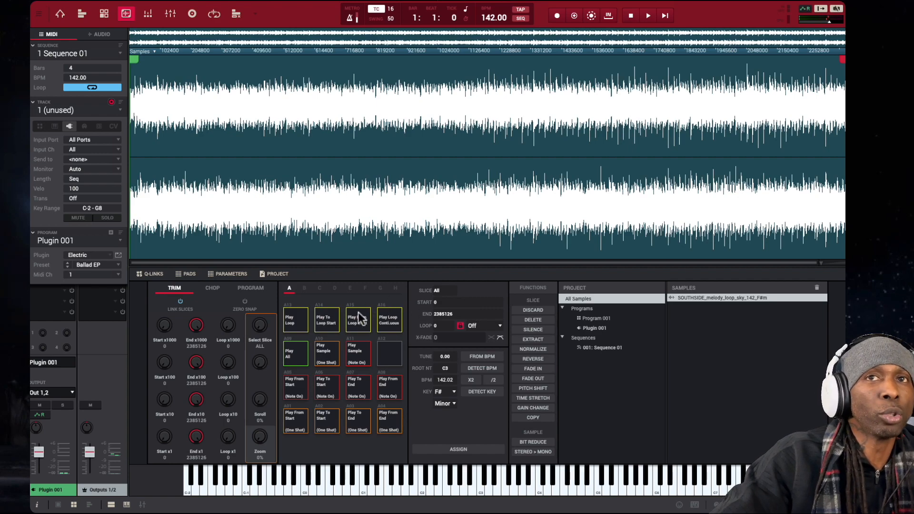
Chop the melody loop by BPM, using 1 bar, 4 beats and a 1/16 time division.
left_click(212, 289)
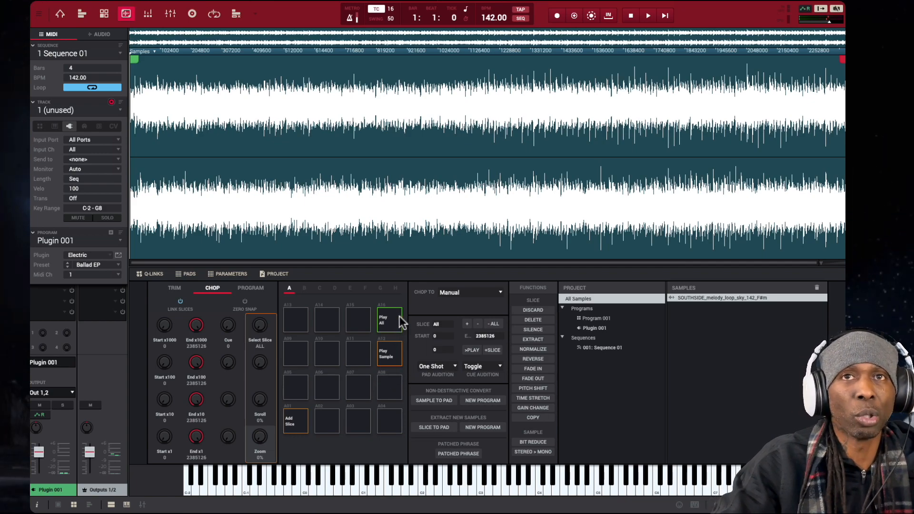
left_click(479, 292)
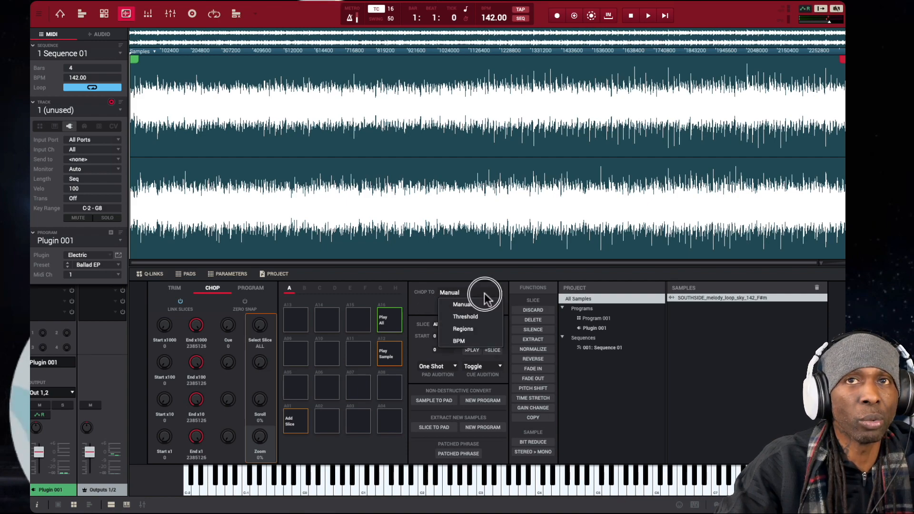
left_click(484, 341)
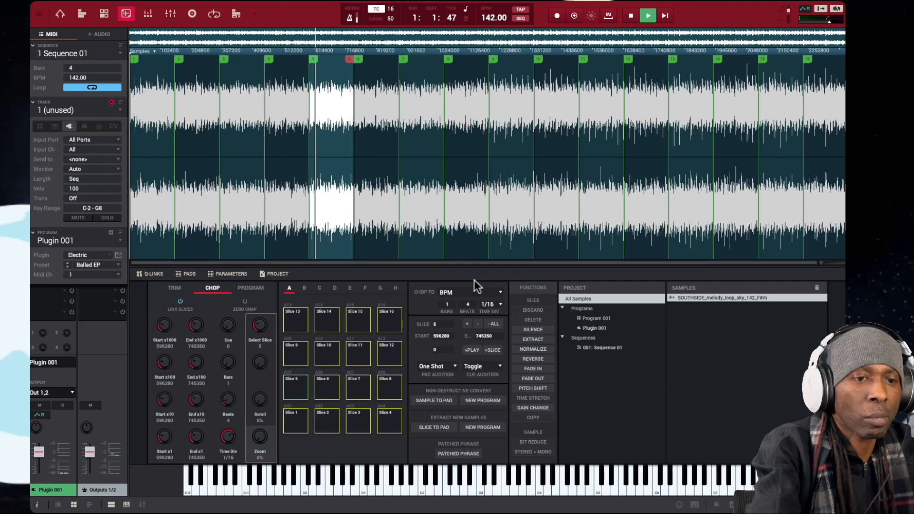
Stop the slice playback and convert the slices non-destructively into a new program.
key("space")
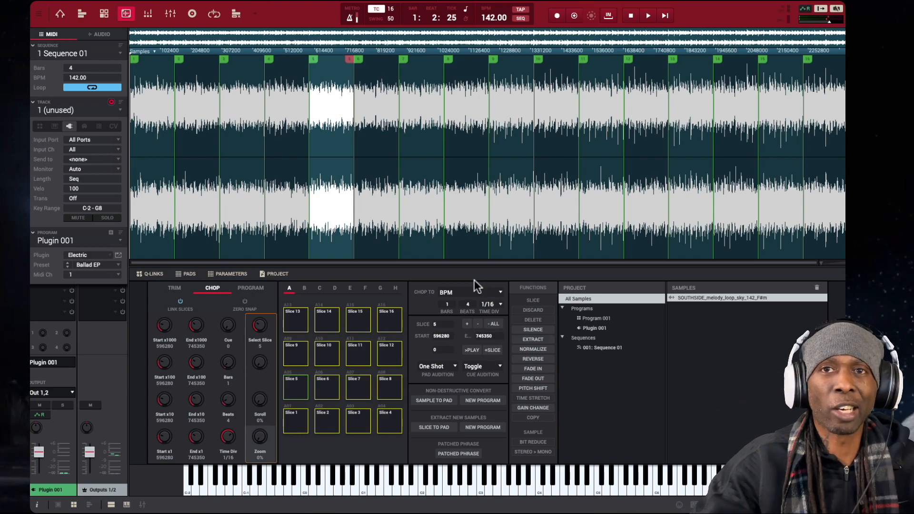
left_click(486, 401)
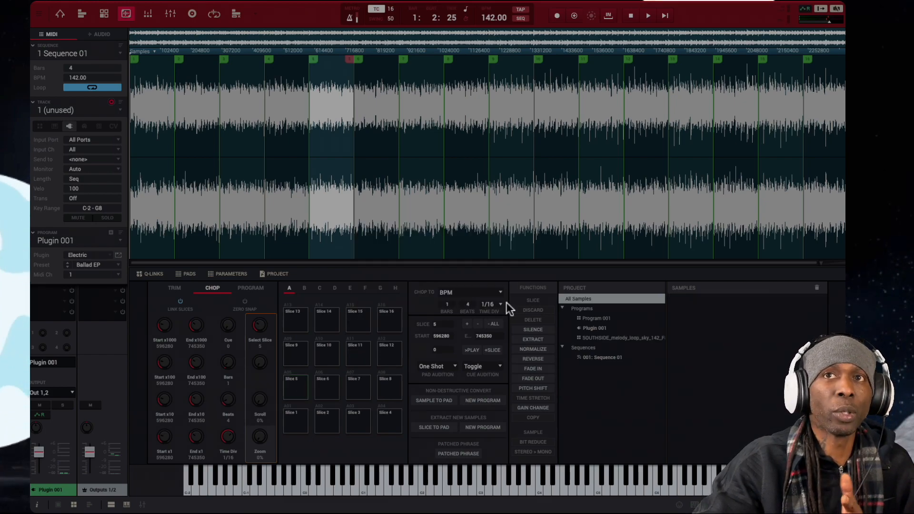
left_click(505, 303)
Change the main-view track to a drum track and assign it the sliced SOUTHSIDE_melody_loop_sky_142_F# program.
left_click(61, 15)
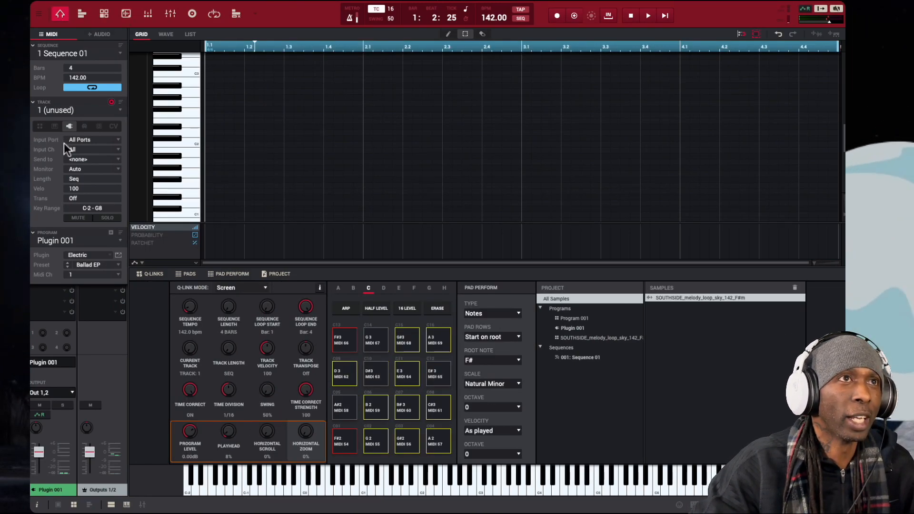
left_click(40, 126)
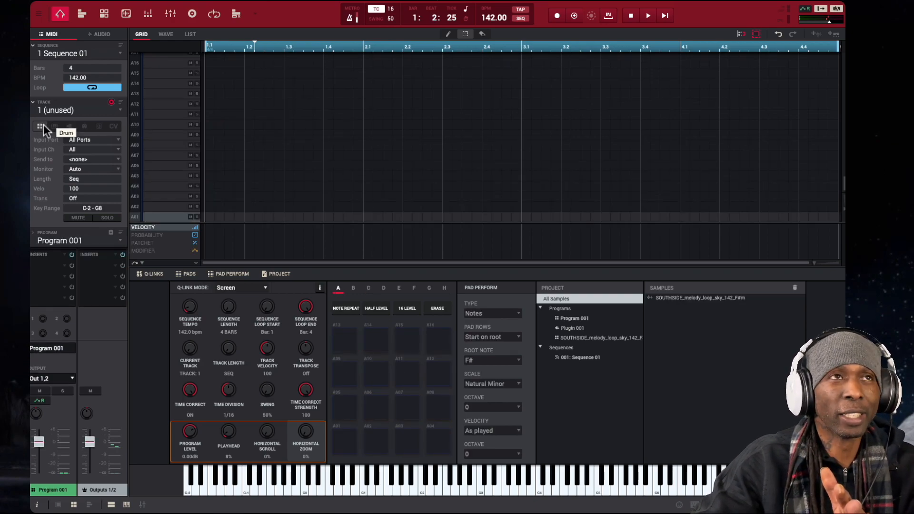
left_click(70, 126)
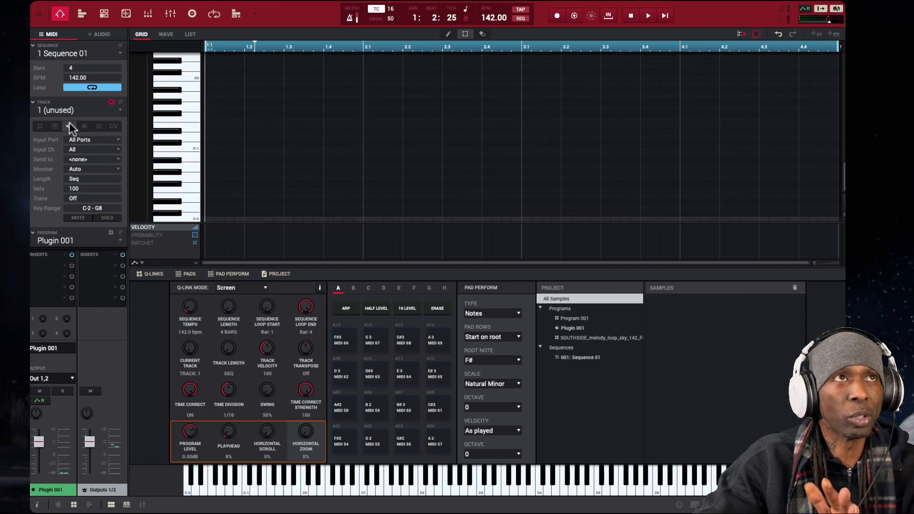
left_click(43, 126)
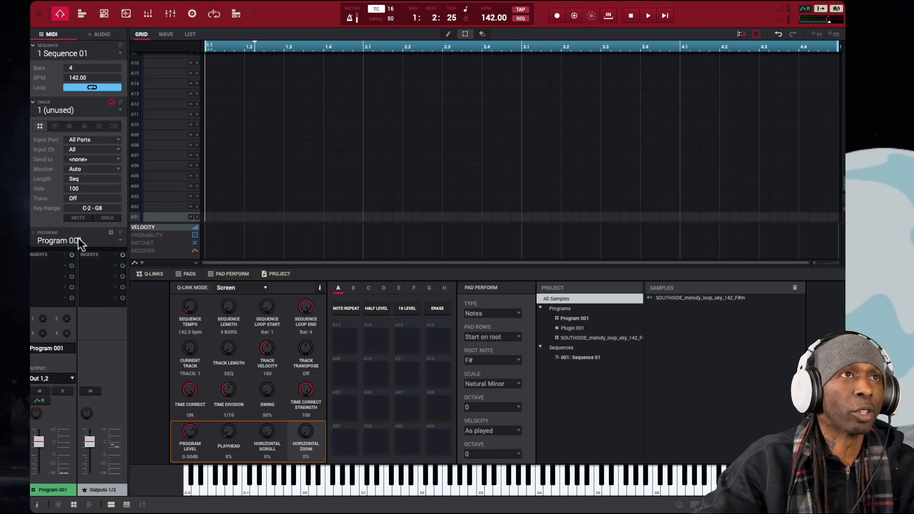
left_click(43, 239)
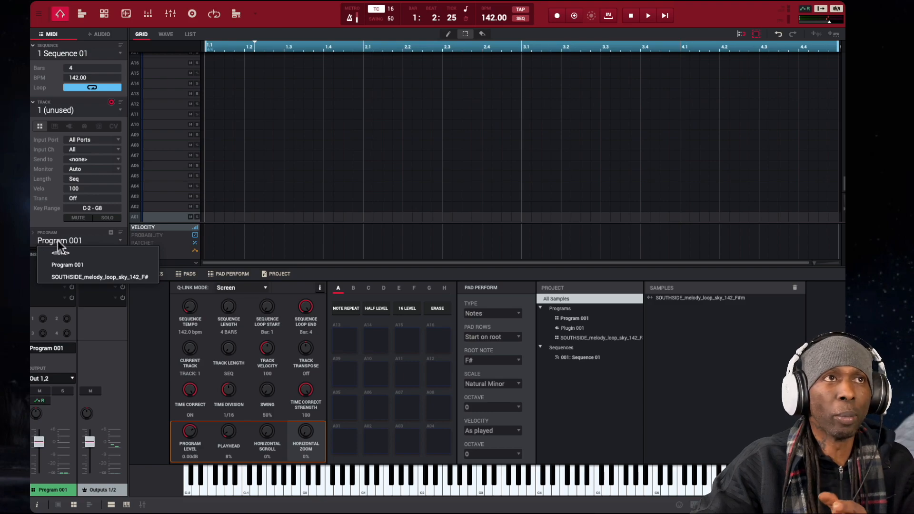
left_click(77, 276)
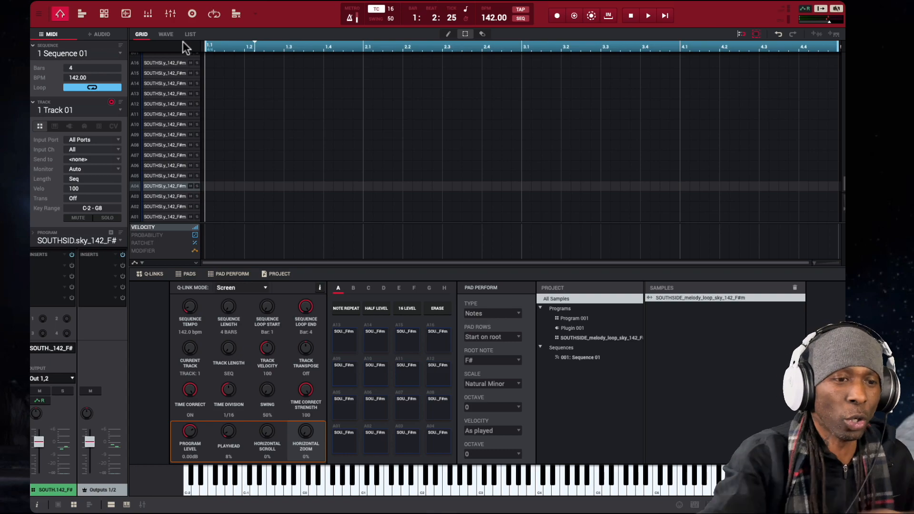
key("space")
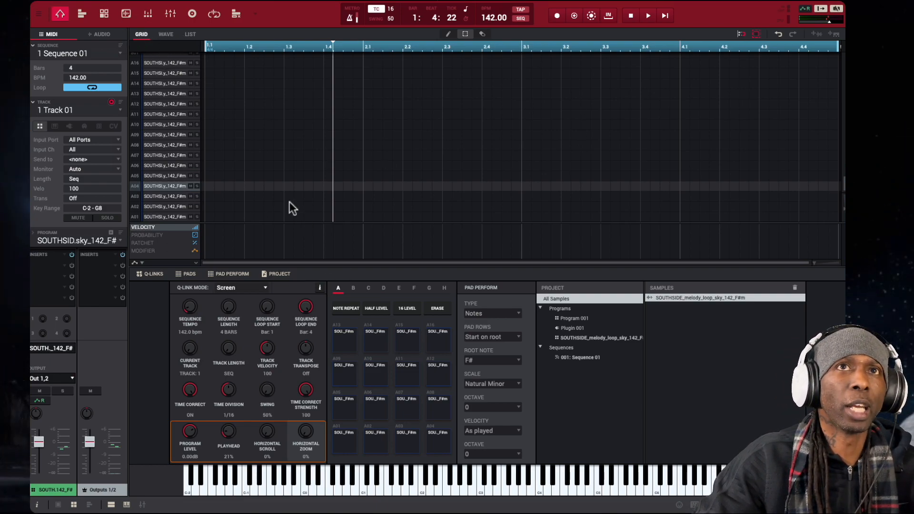
left_click_drag(279, 177, 245, 194)
key("Delete")
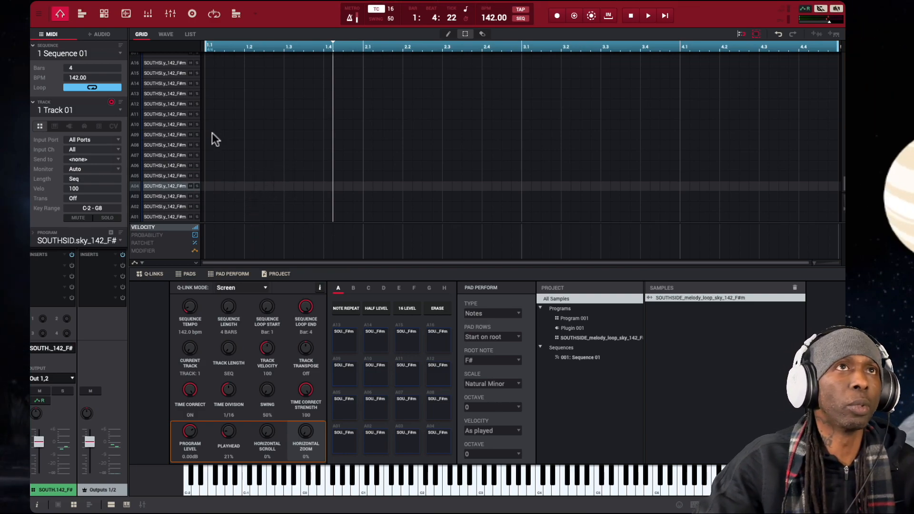
Show the waveform of pad A01's slice in the track editor.
left_click(168, 34)
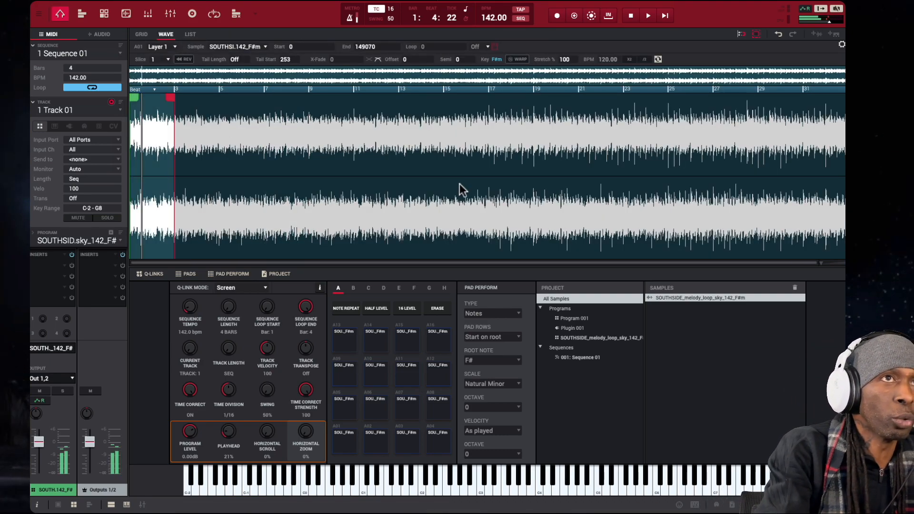
Audition the slices on pads A02, A03 and A04 in turn.
key("x")
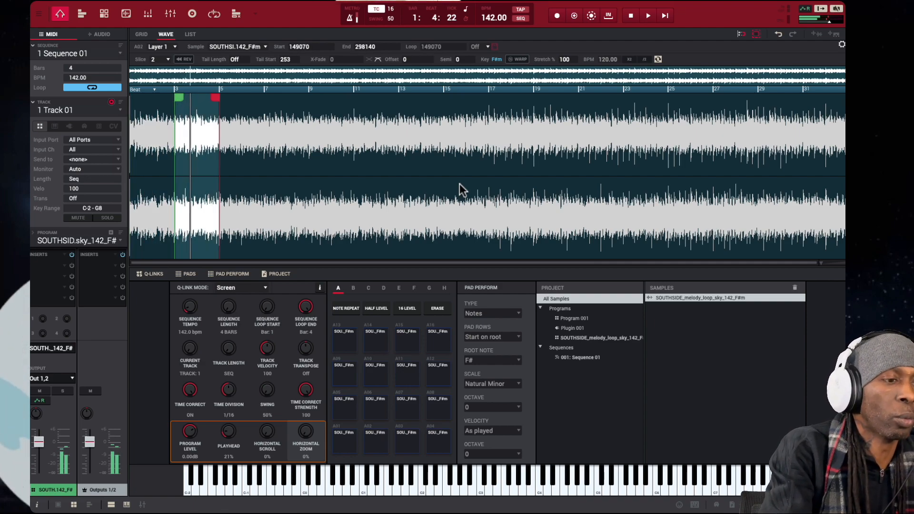
key("c")
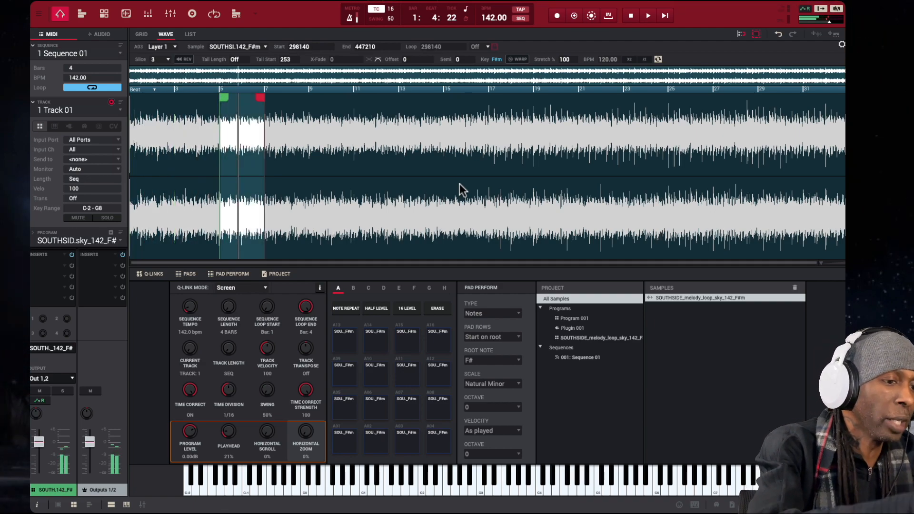
key("v")
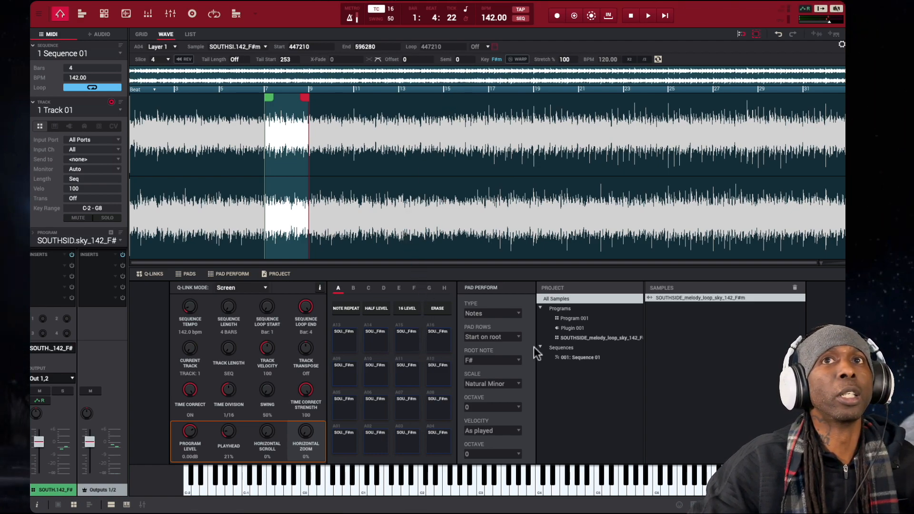
Set the program's edit zones to All so that edits apply to every pad, and return to the main view.
left_click(104, 15)
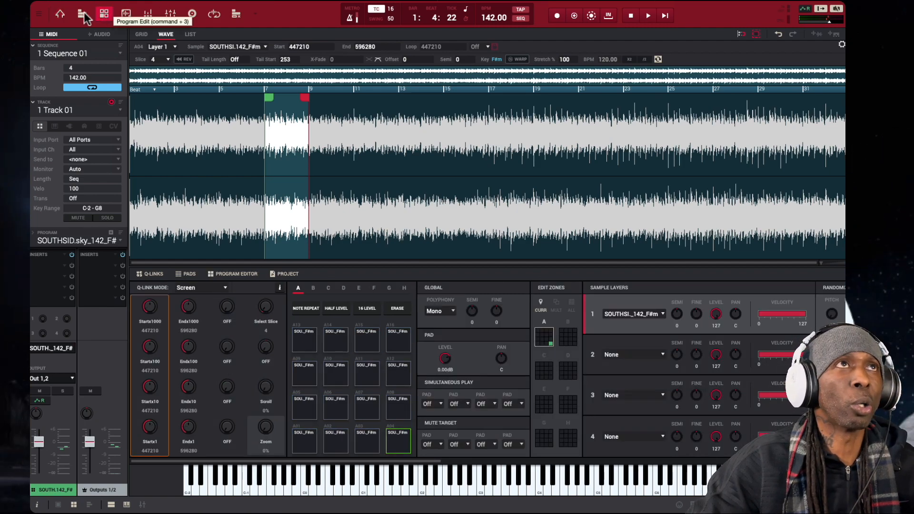
left_click(60, 15)
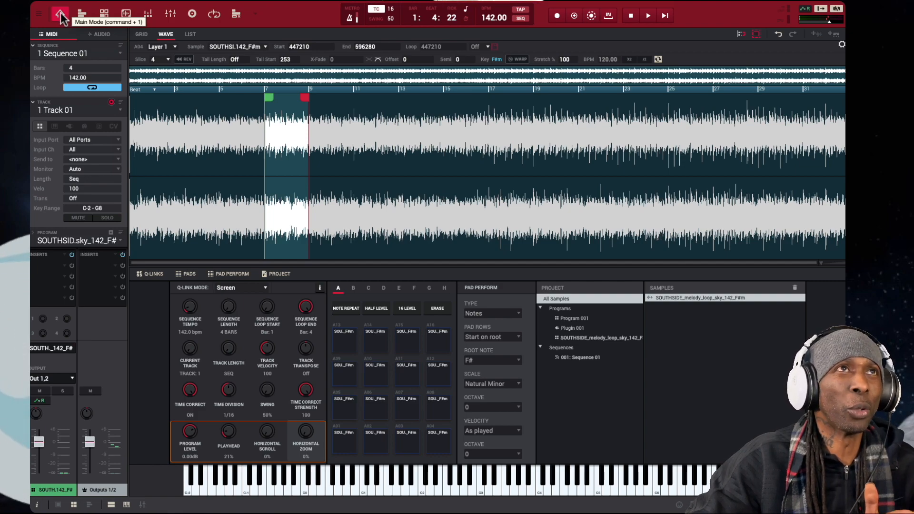
left_click(58, 14)
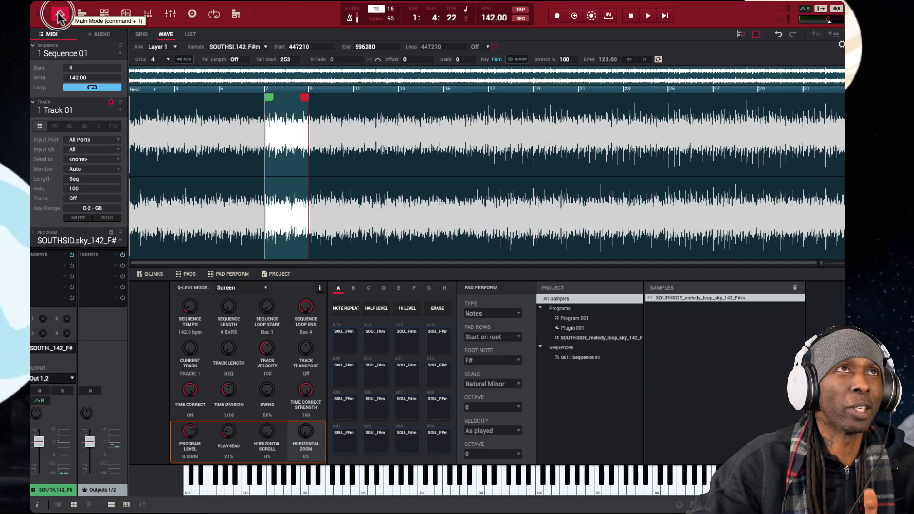
left_click(107, 15)
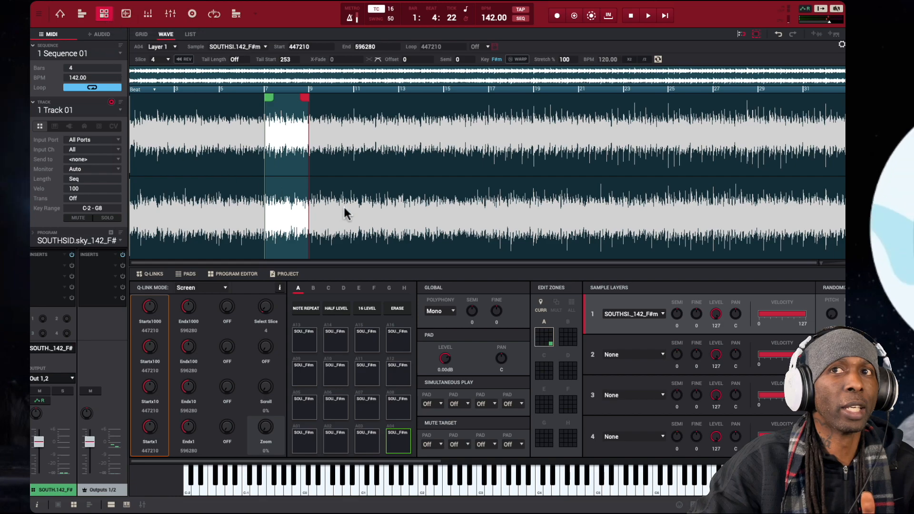
left_click(571, 303)
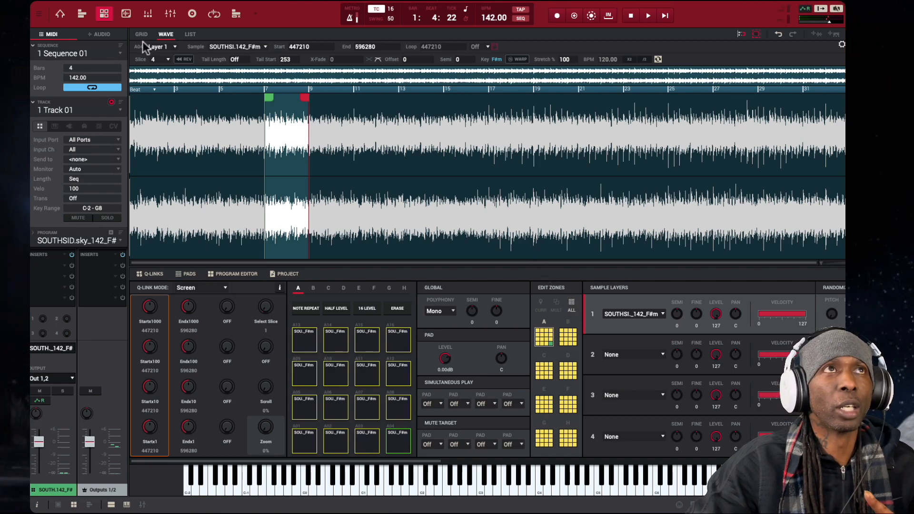
left_click(60, 14)
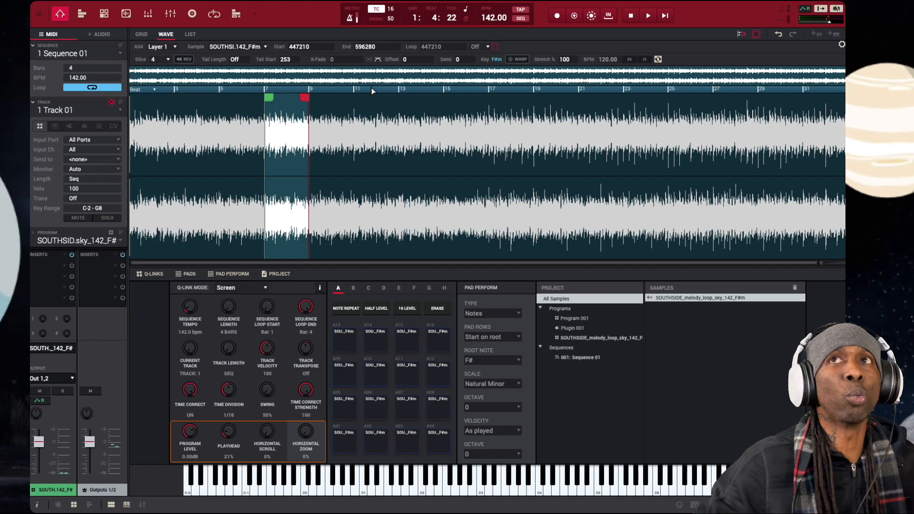
Enable Warp for the slices and set their sample tempo to 142.02 BPM.
left_click(520, 59)
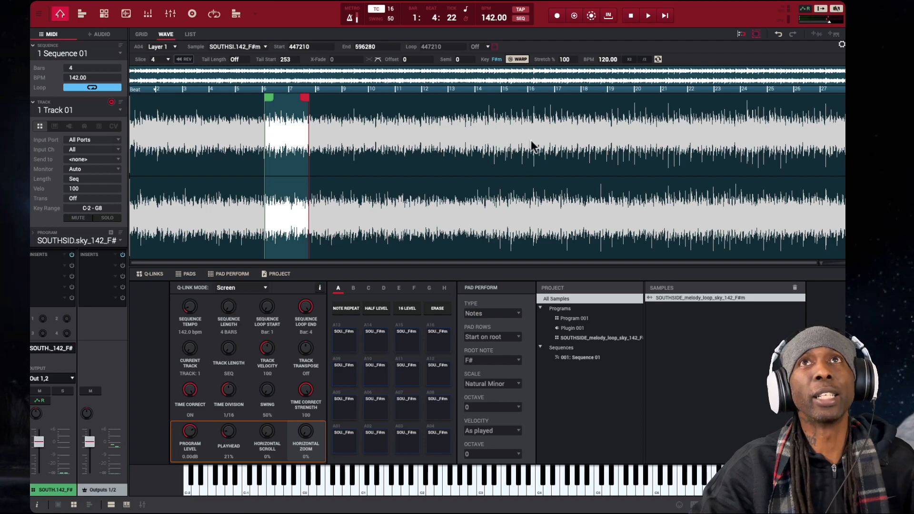
double_click(603, 57)
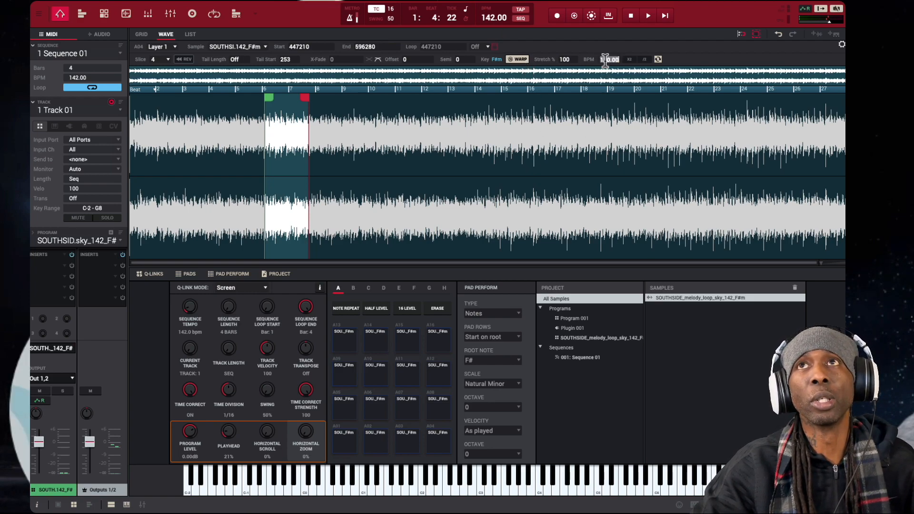
type("14202")
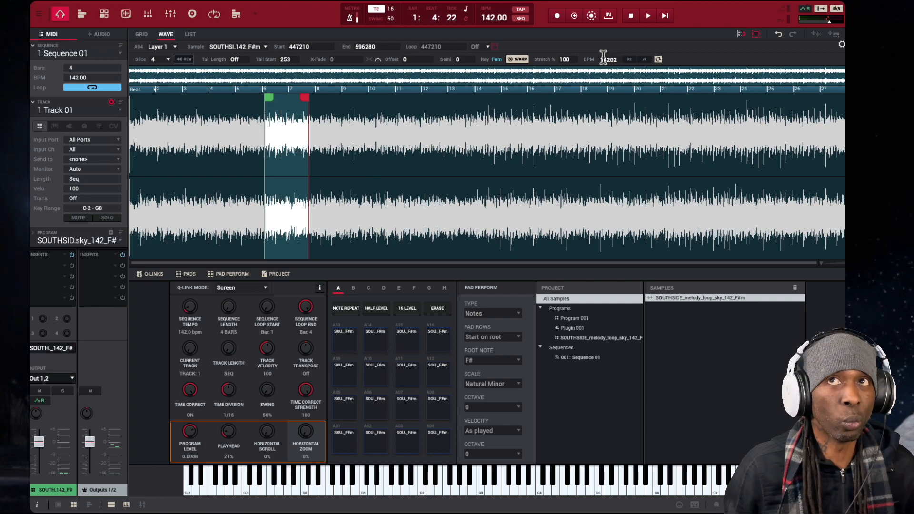
key("Return")
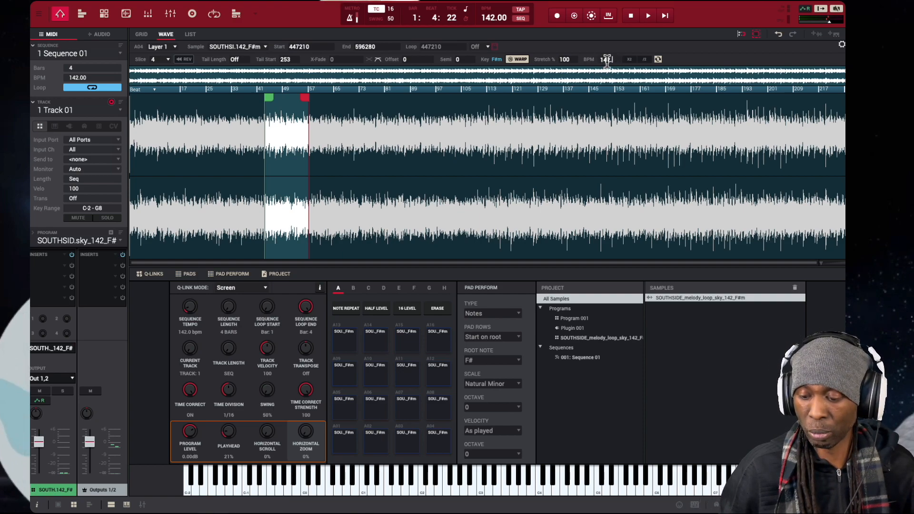
type(".02")
key("Return")
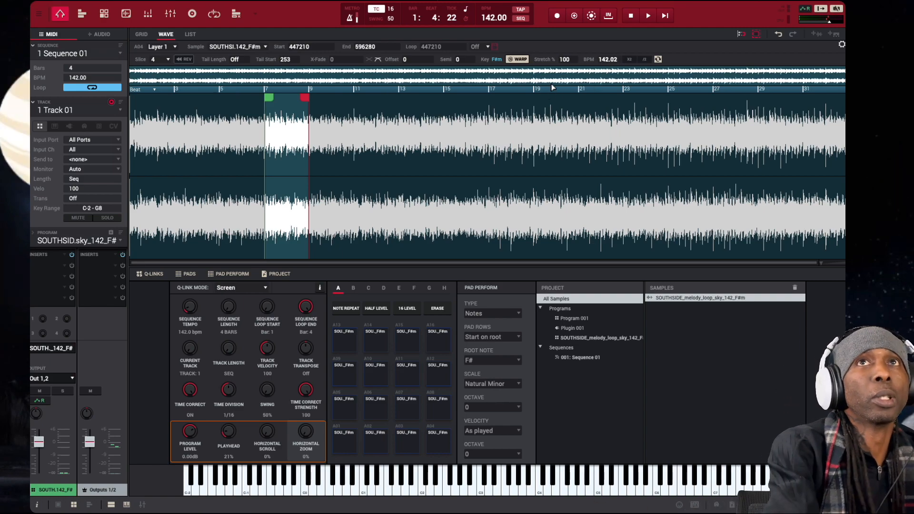
Audition the warped slices on pads A01 to A04, both alone and against the running sequence, and stop playback.
key("z")
key("x")
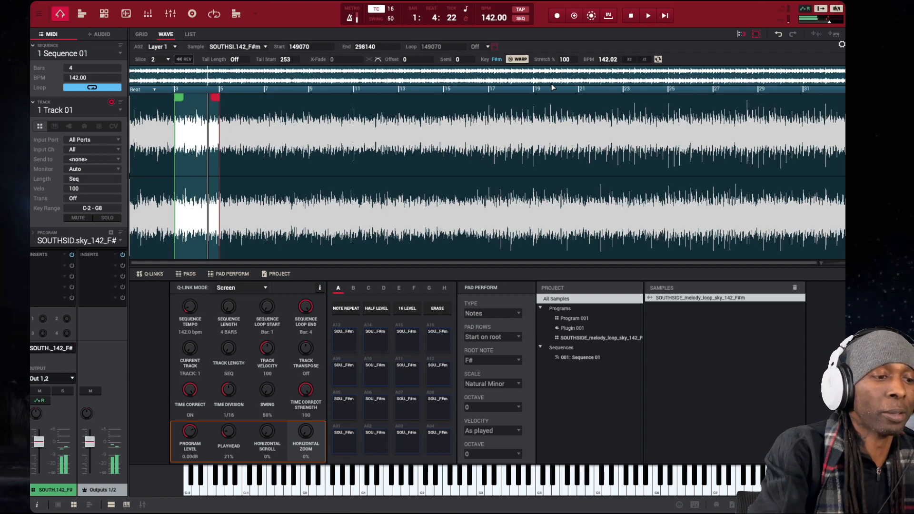
key("c")
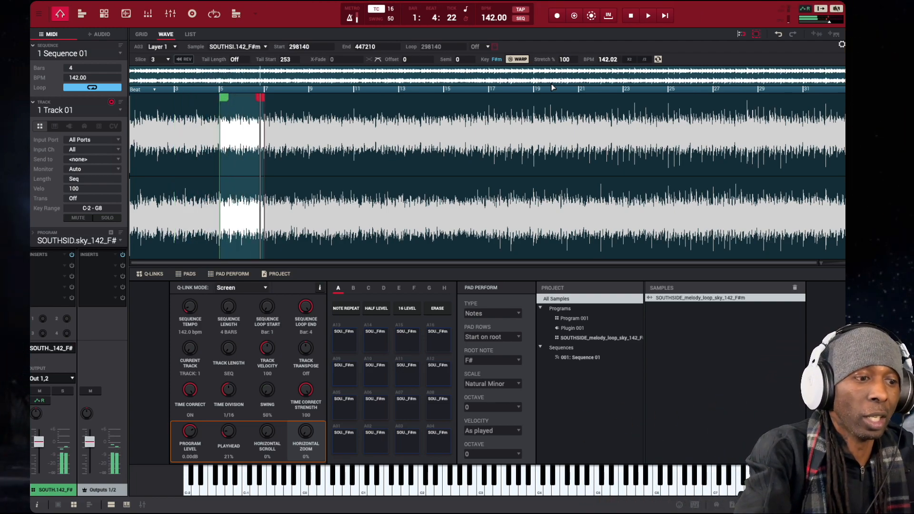
key("v")
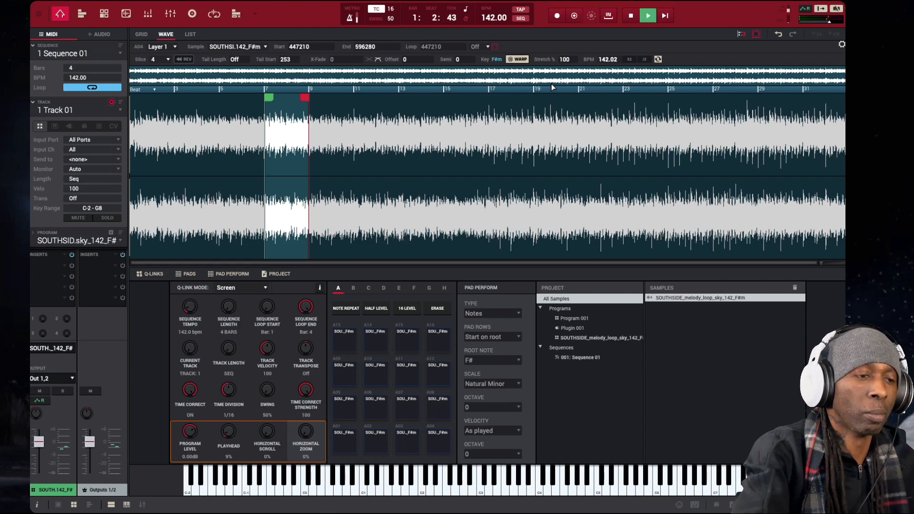
key("z")
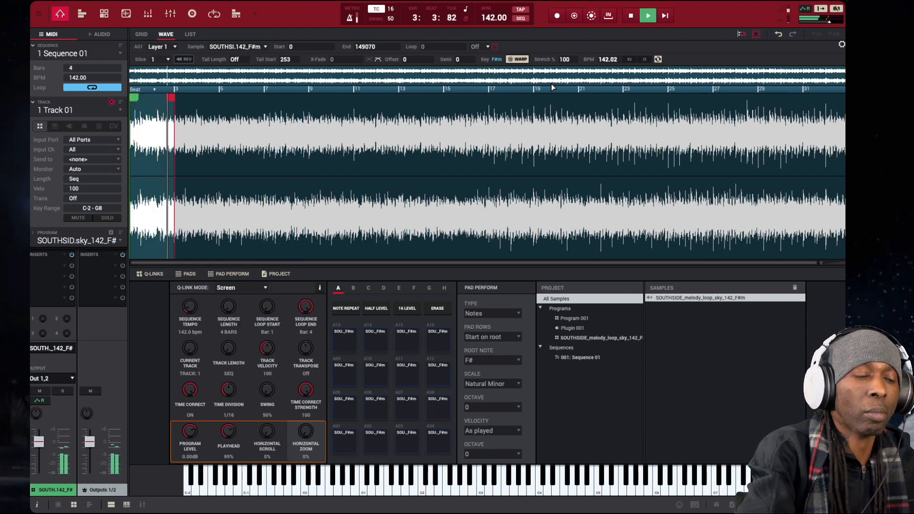
key("x")
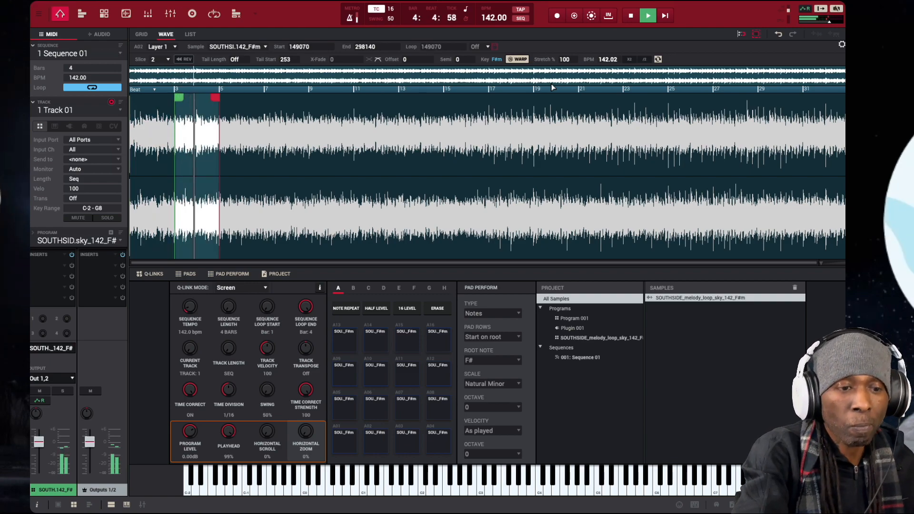
key("space")
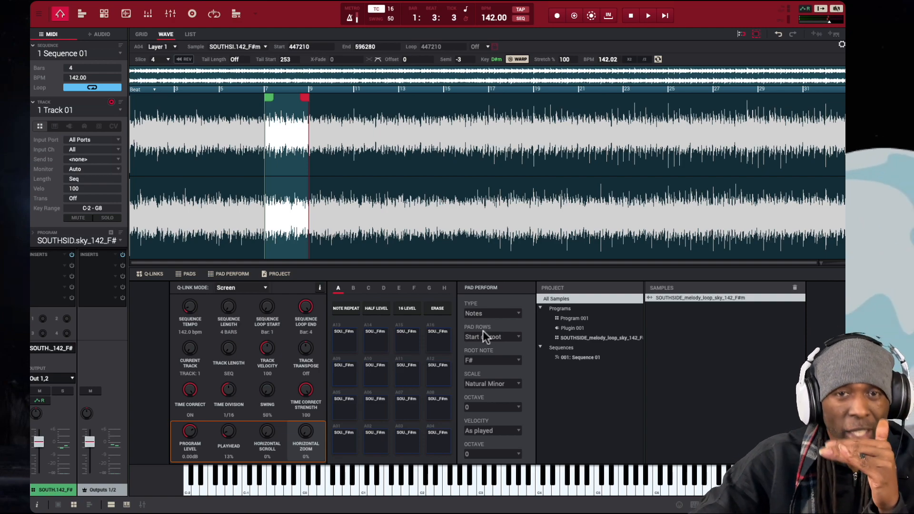
Transpose all slices to -6 semitones and audition pads A01 to A04.
left_click(468, 62)
left_click_drag(468, 62, 468, 62)
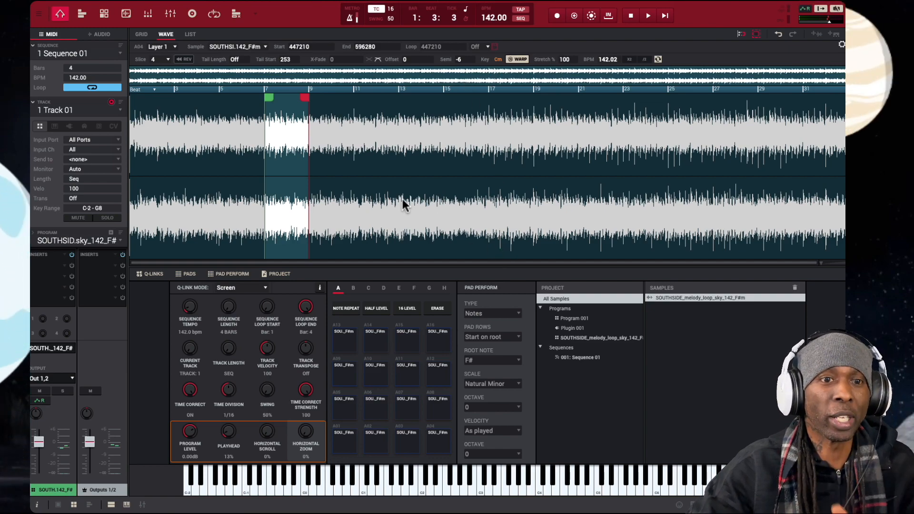
key("z")
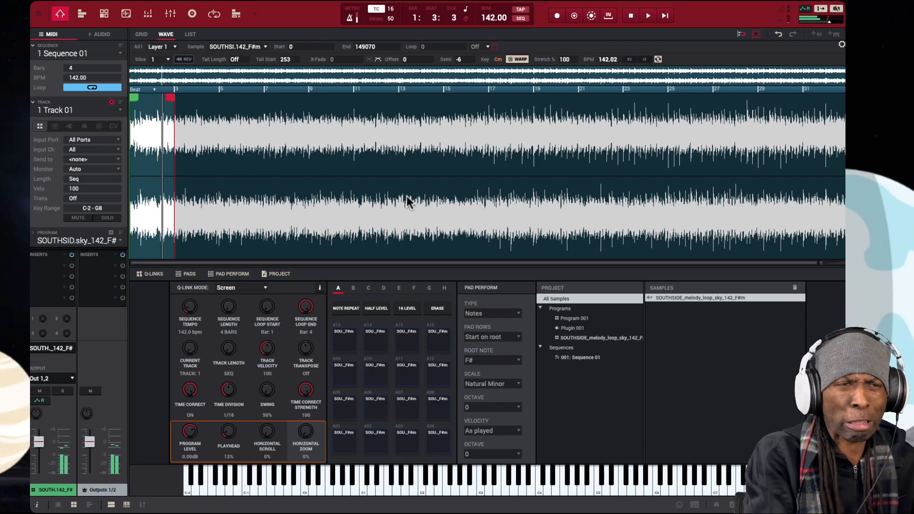
key("x")
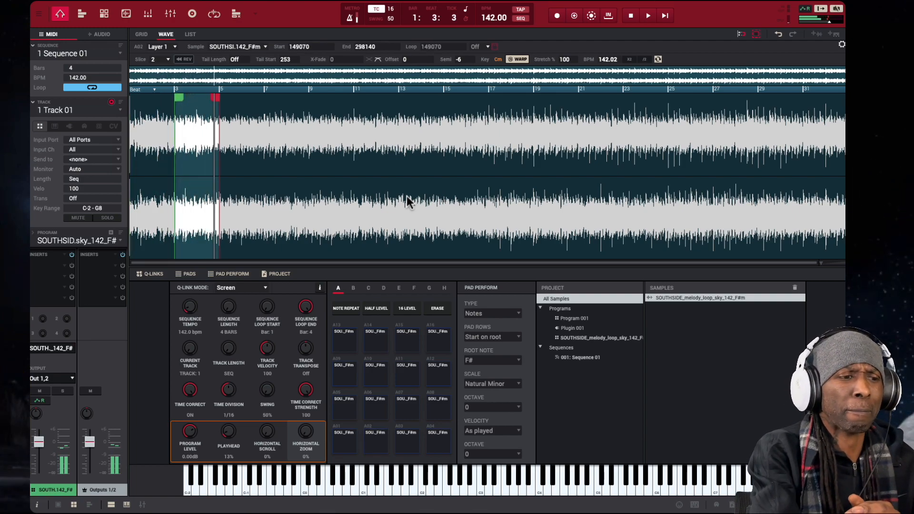
key("c")
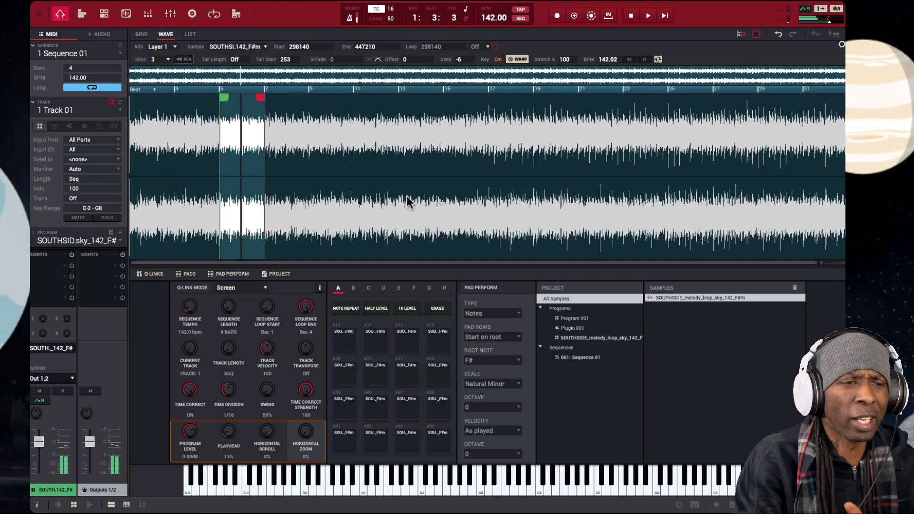
key("v")
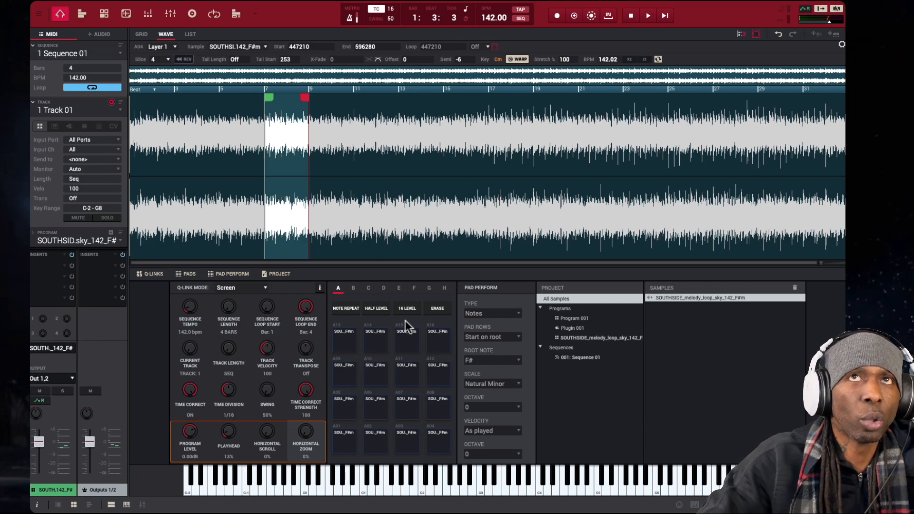
Try transposing all slices to 5 semitones, and restore the transposition to -6.
mouse_move(74, 24)
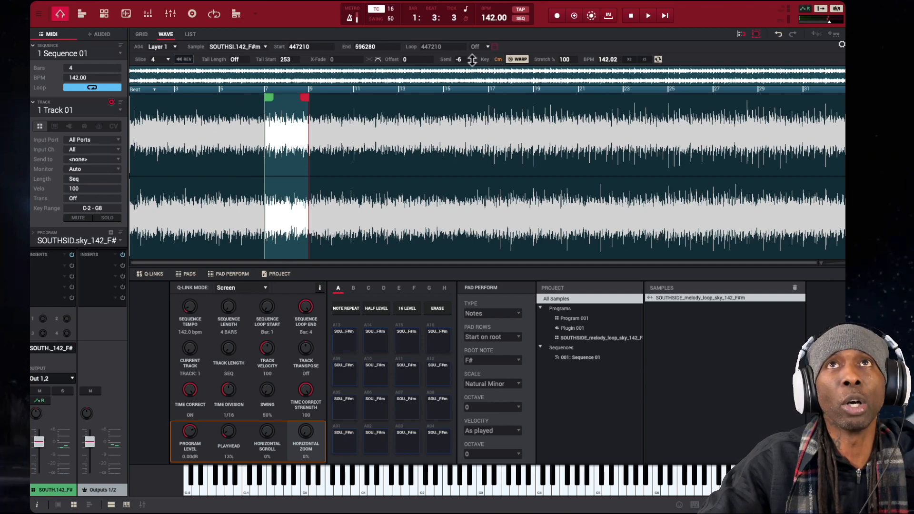
left_click_drag(474, 53, 474, 55)
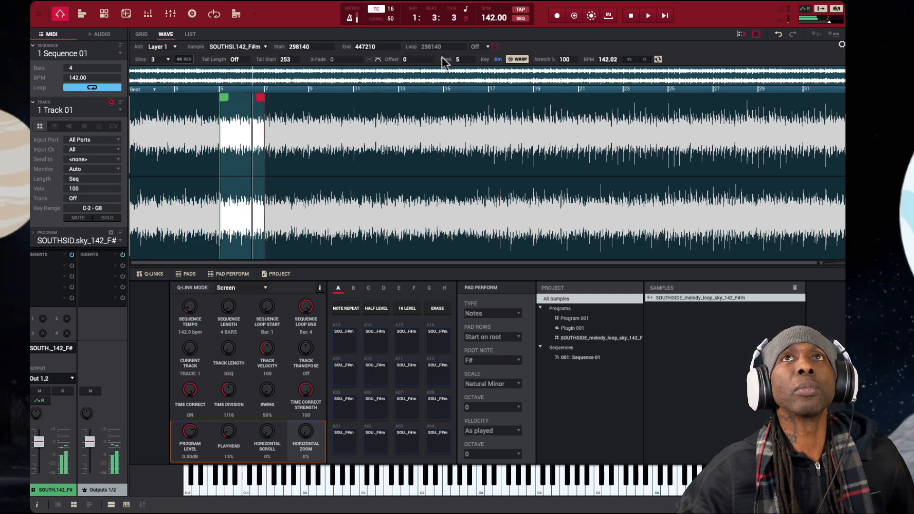
left_click_drag(466, 59, 466, 66)
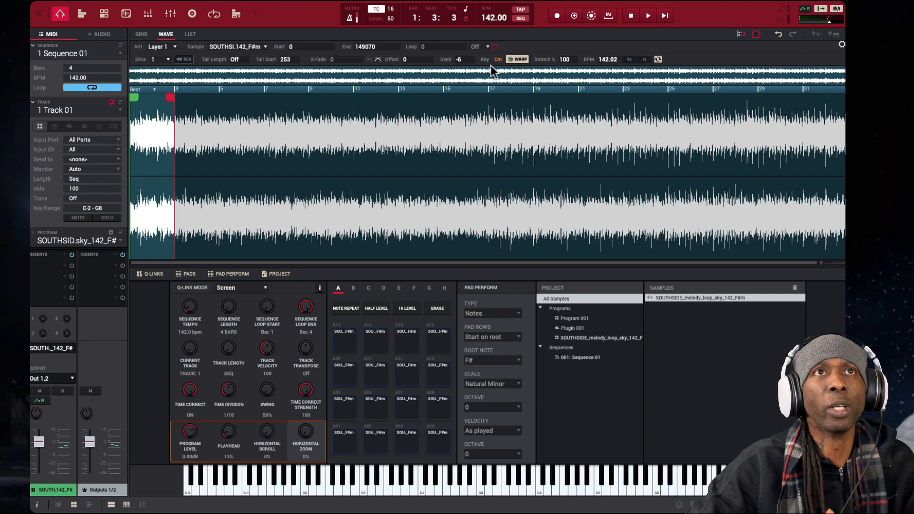
Limit the program's edit zones to the current pad and reverse the slice on pad A02.
left_click(103, 13)
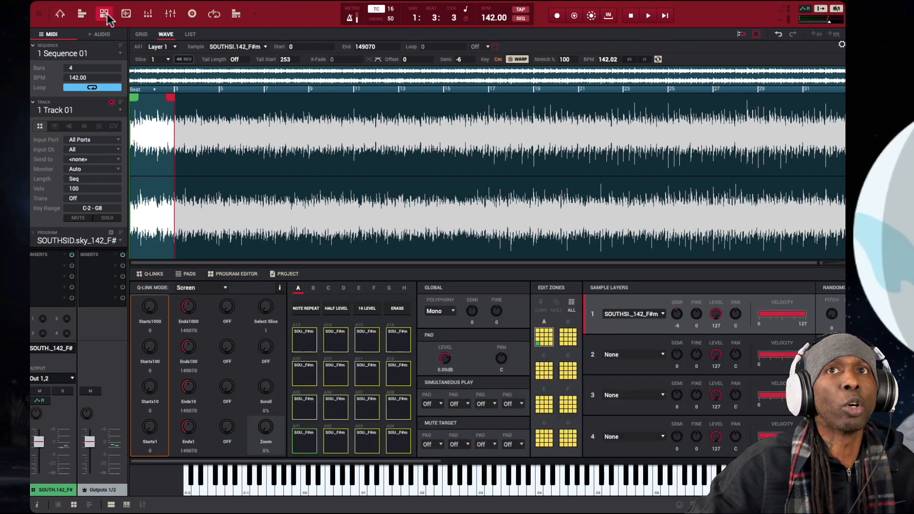
left_click(542, 307)
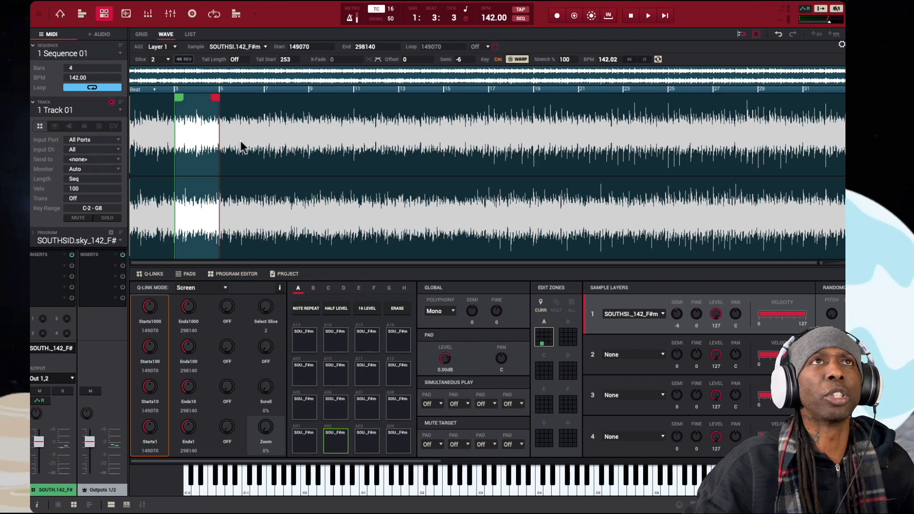
left_click(184, 60)
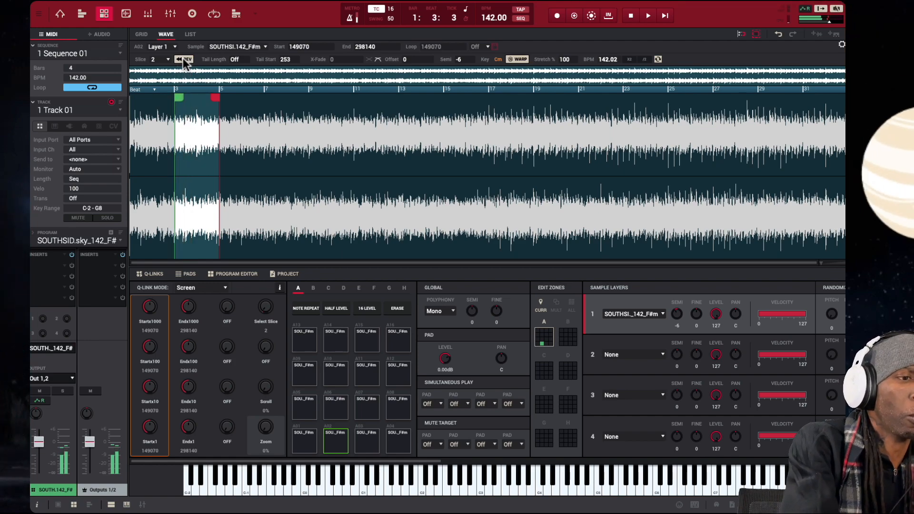
Audition the reversed slice on pad A02 in alternation with the slices on pads A01 and A03.
key("z")
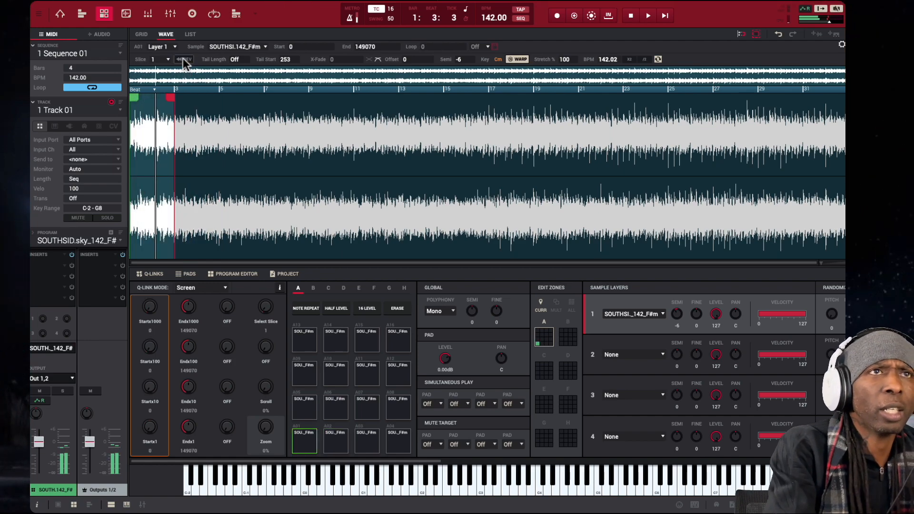
key("x")
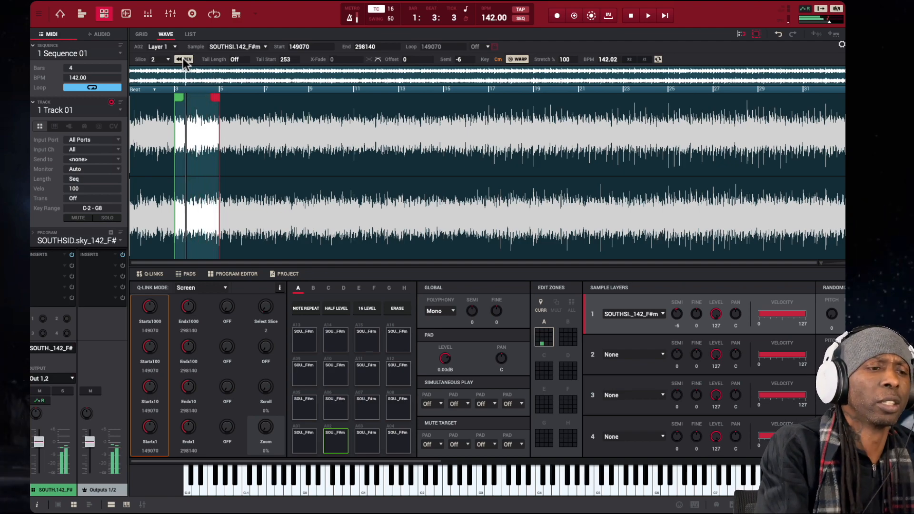
key("c")
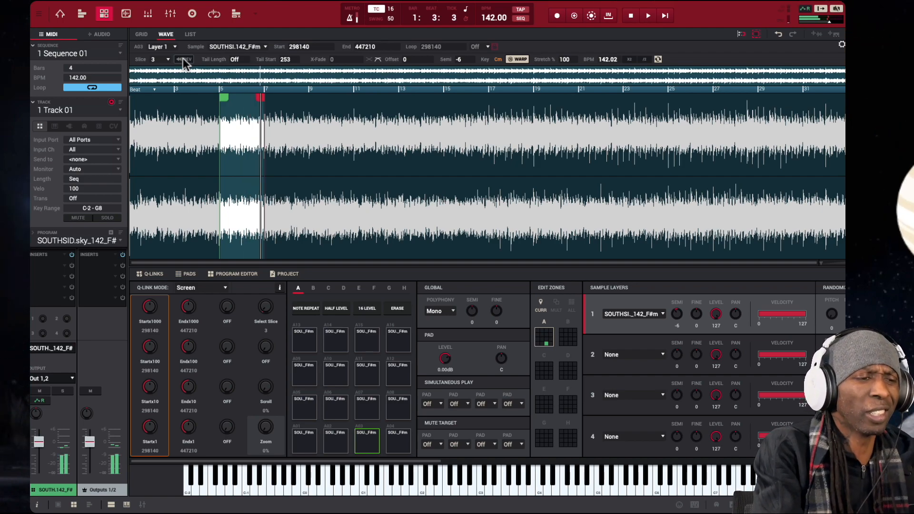
key("x")
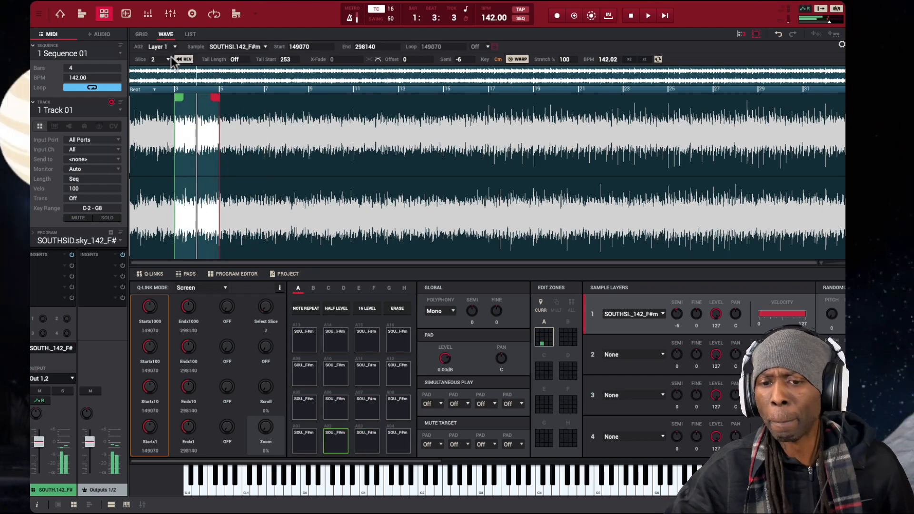
Transpose the reversed slice on pad A02 to -12 semitones, and apply the reverse and the -12 transposition to all pads through the edit zones.
key("x")
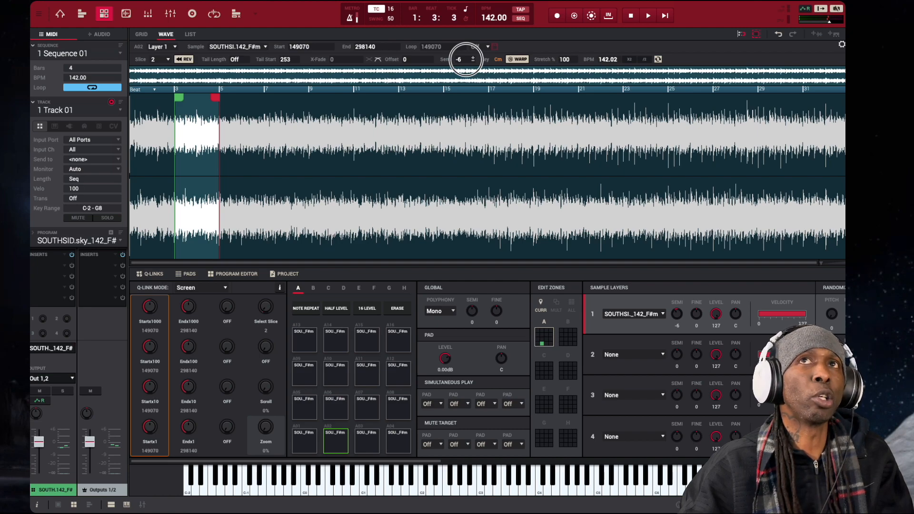
left_click_drag(465, 60, 466, 61)
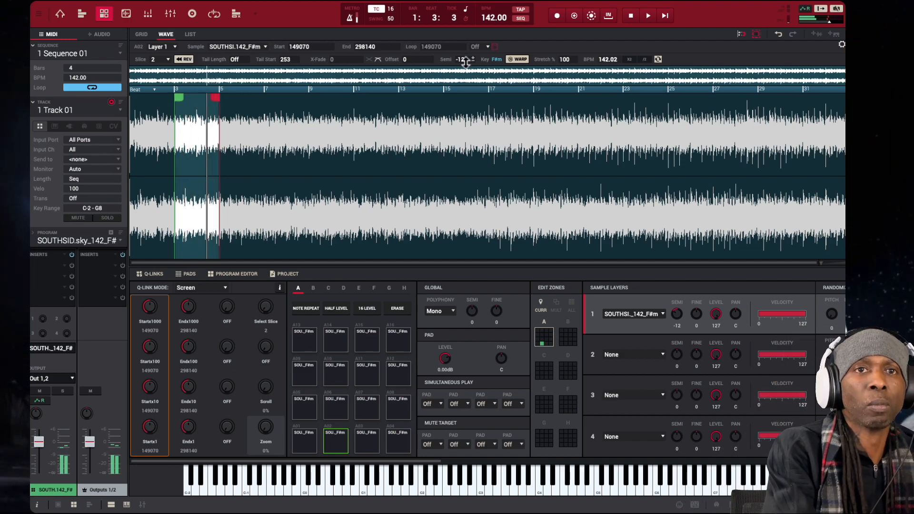
key("c")
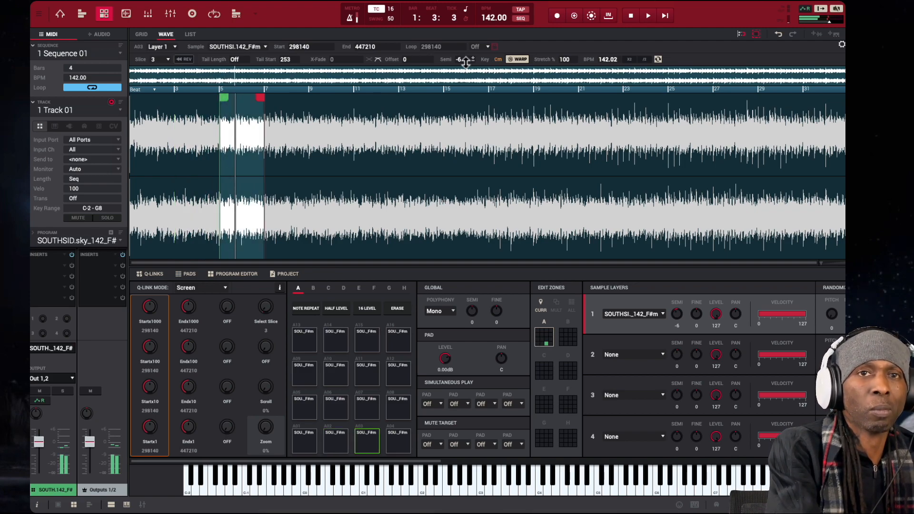
key("x")
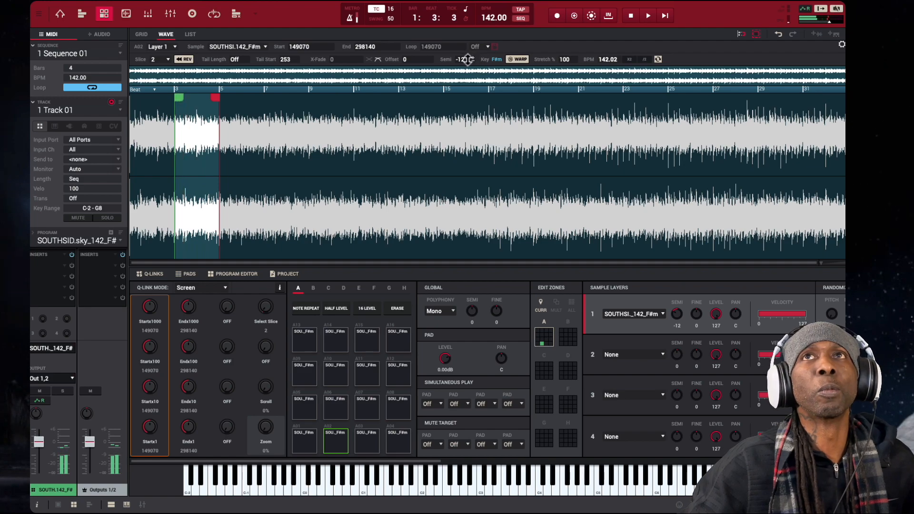
left_click(571, 304)
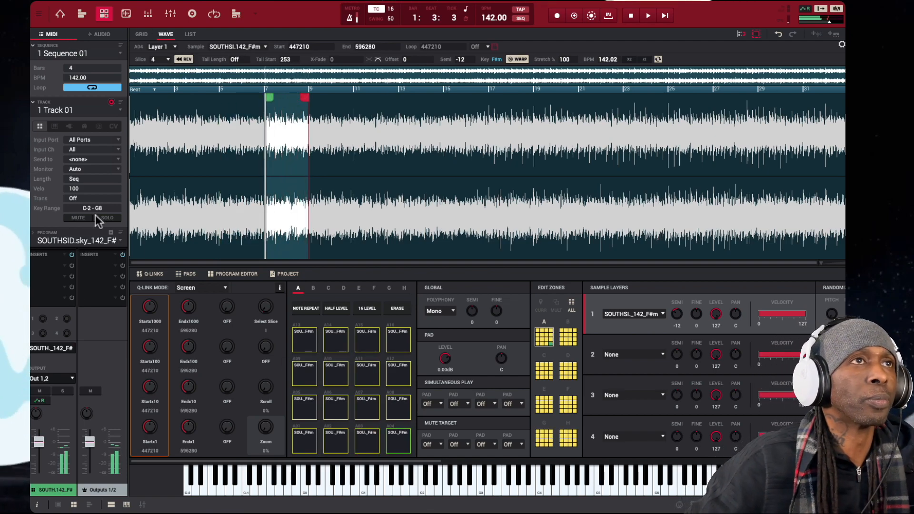
Load Output's Movement AudioUnit effect into the first insert slot of the melody loop program.
double_click(61, 265)
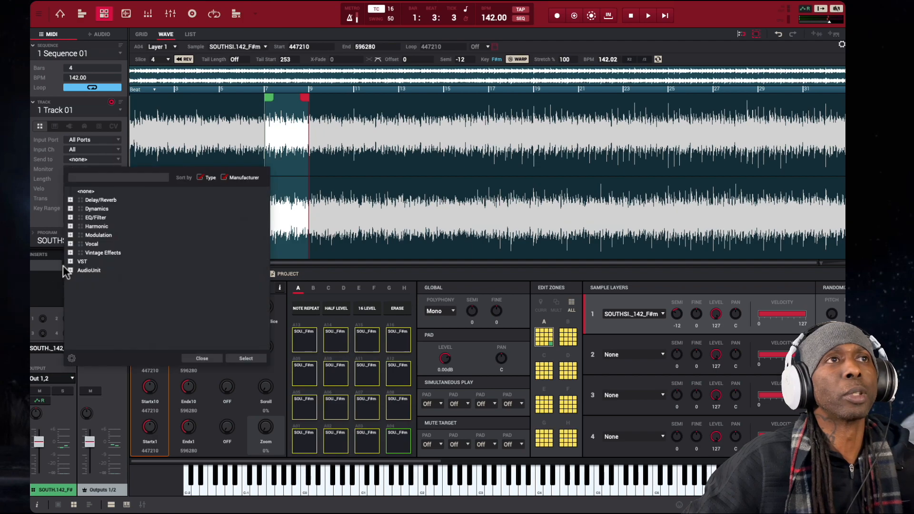
left_click(69, 270)
scroll(110, 295, "down", 5)
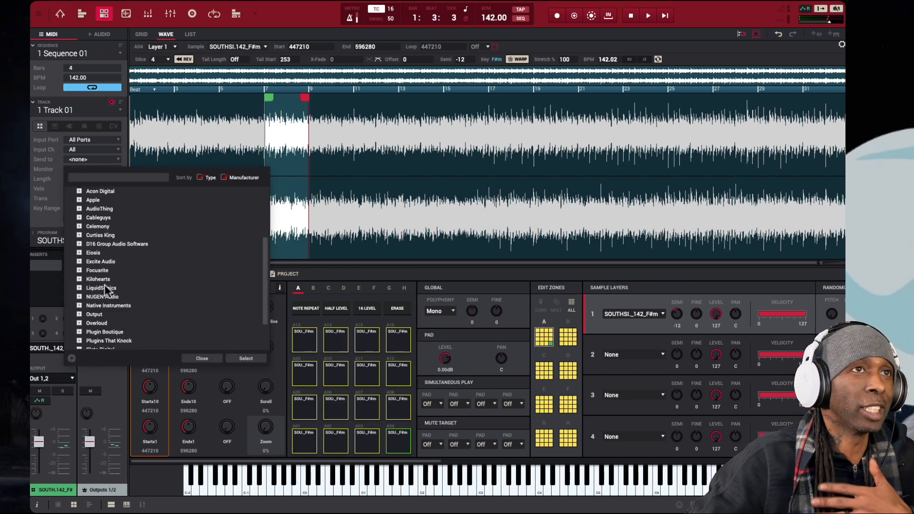
scroll(90, 306, "down", 3)
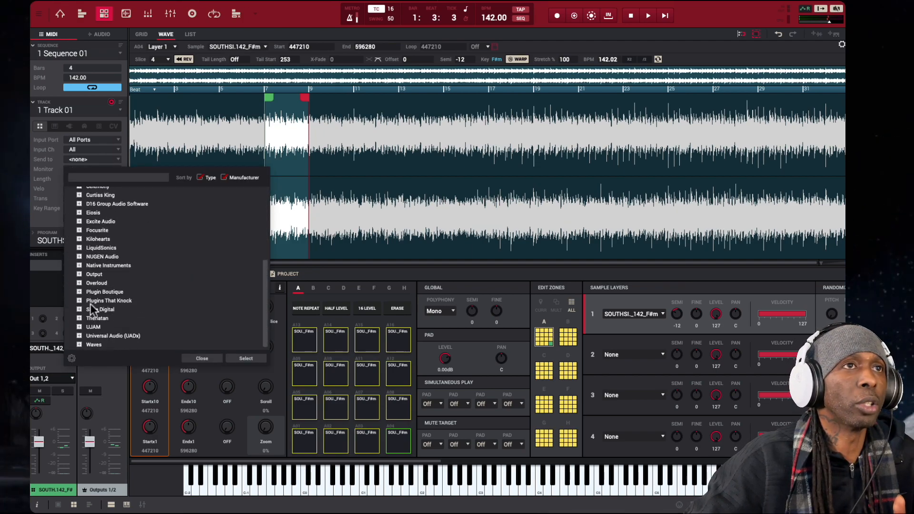
left_click(79, 343)
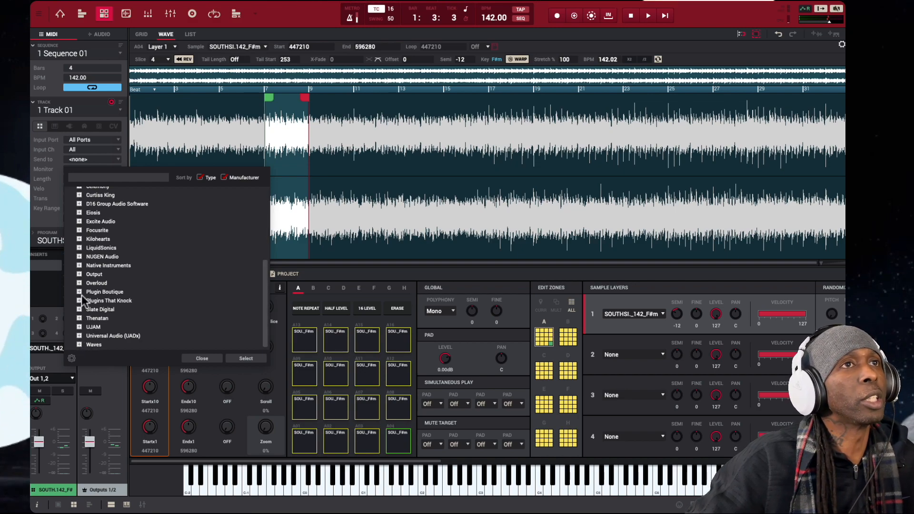
left_click(80, 275)
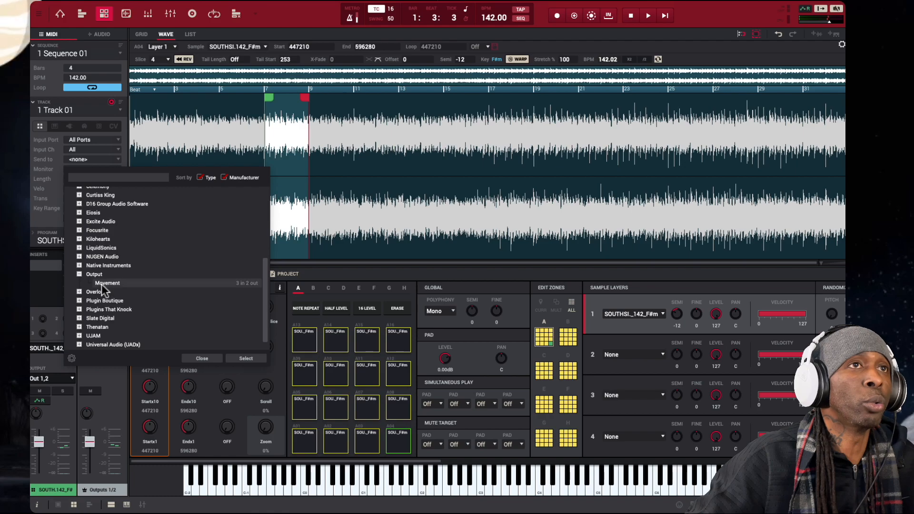
double_click(101, 283)
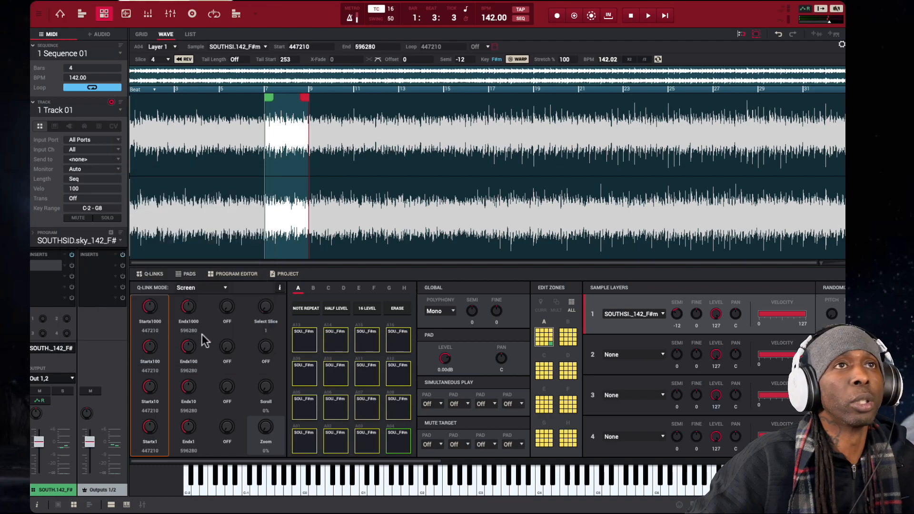
Open the Movement effect and audition the chopped slices through its preset 001. Pluckin Around.
double_click(48, 268)
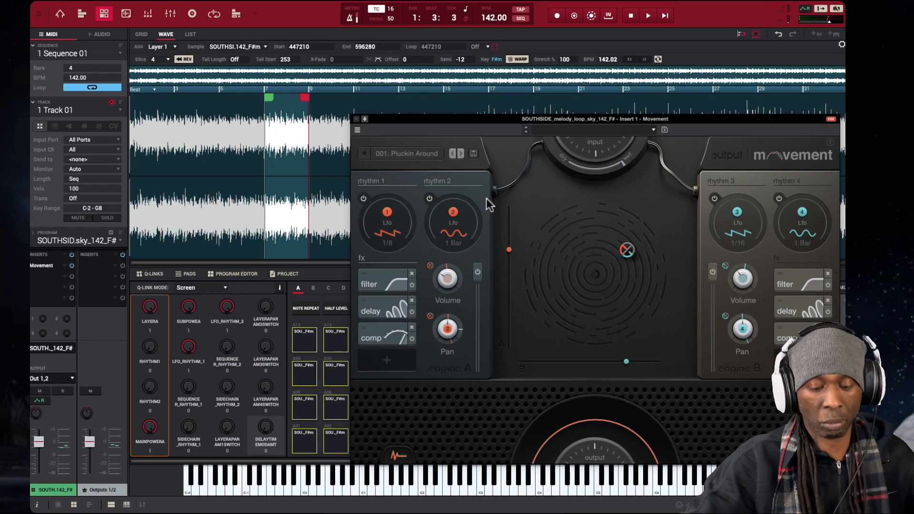
left_click_drag(469, 120, 373, 120)
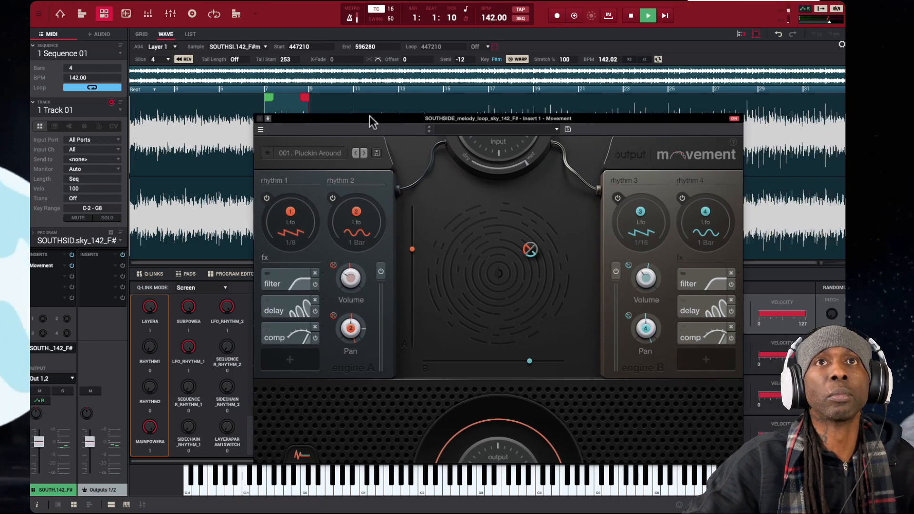
left_click(339, 119)
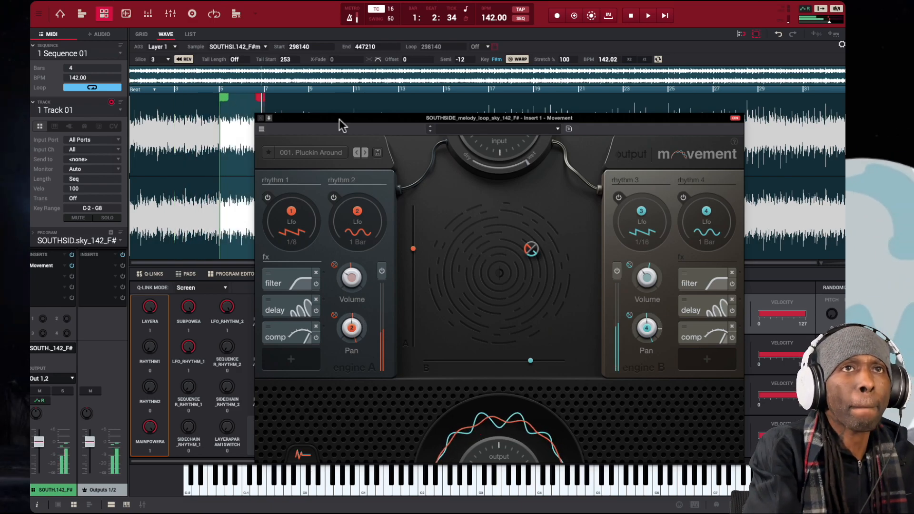
Audition the slices through Movement preset 002. Drifting Figures, and leave the effect set to 003. Simple Flux.
left_click(364, 151)
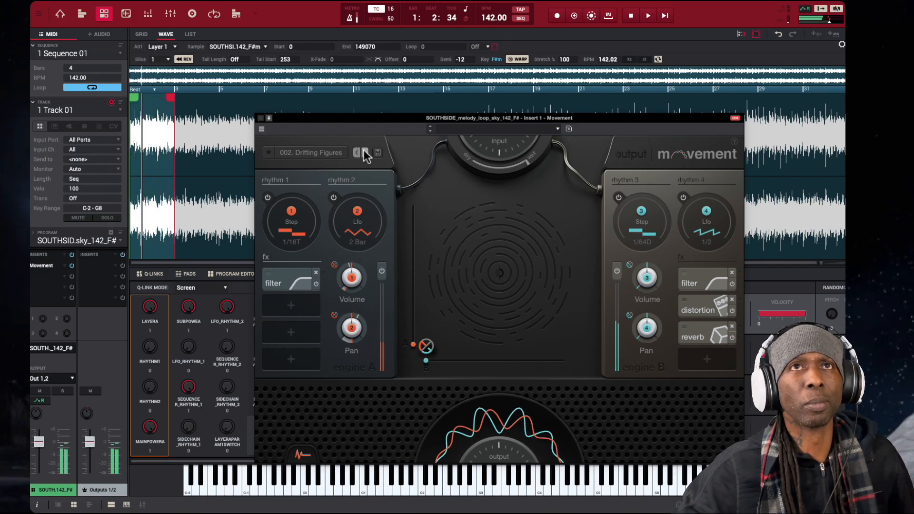
left_click(365, 152)
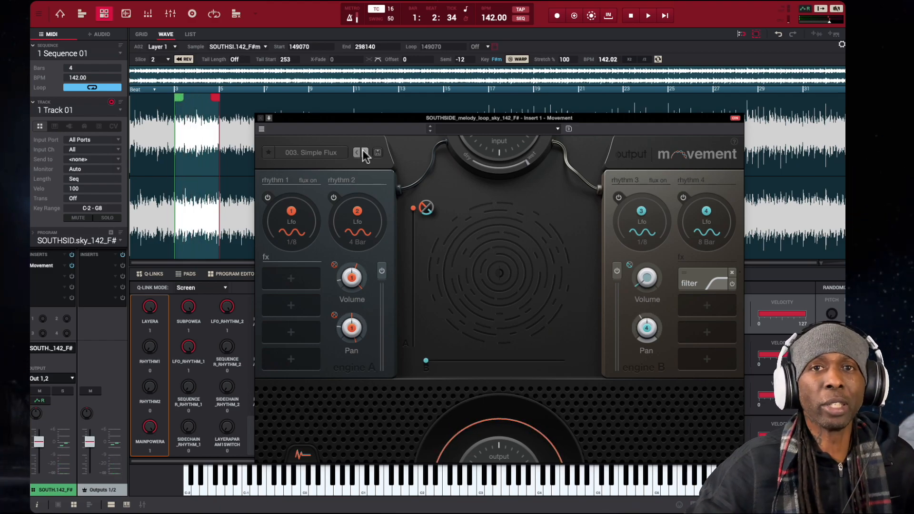
left_click(258, 119)
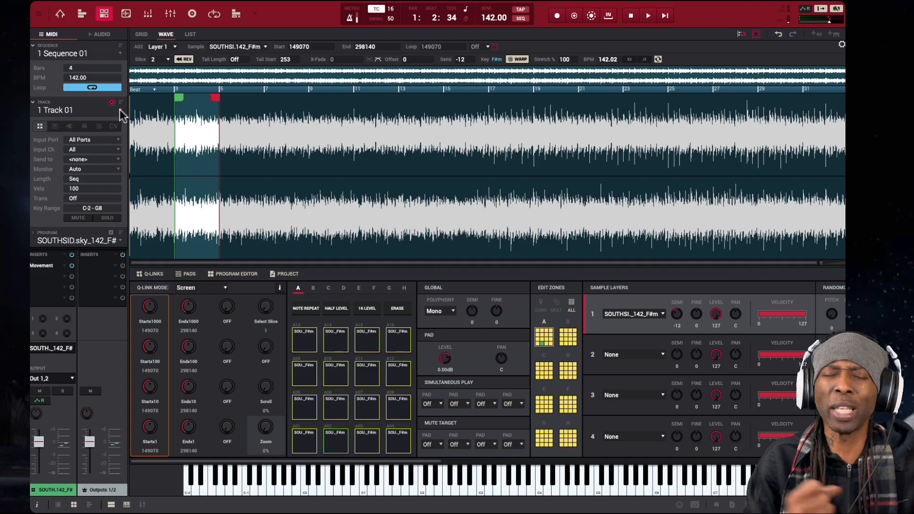
key("z")
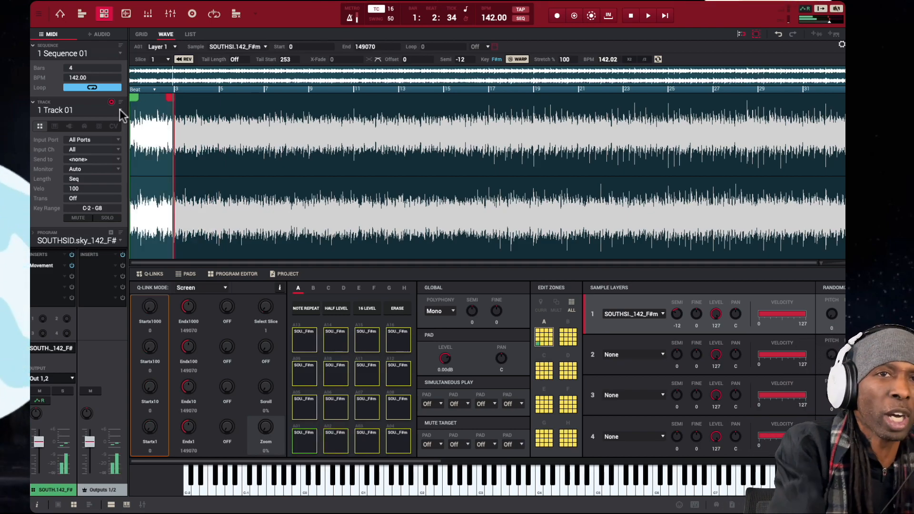